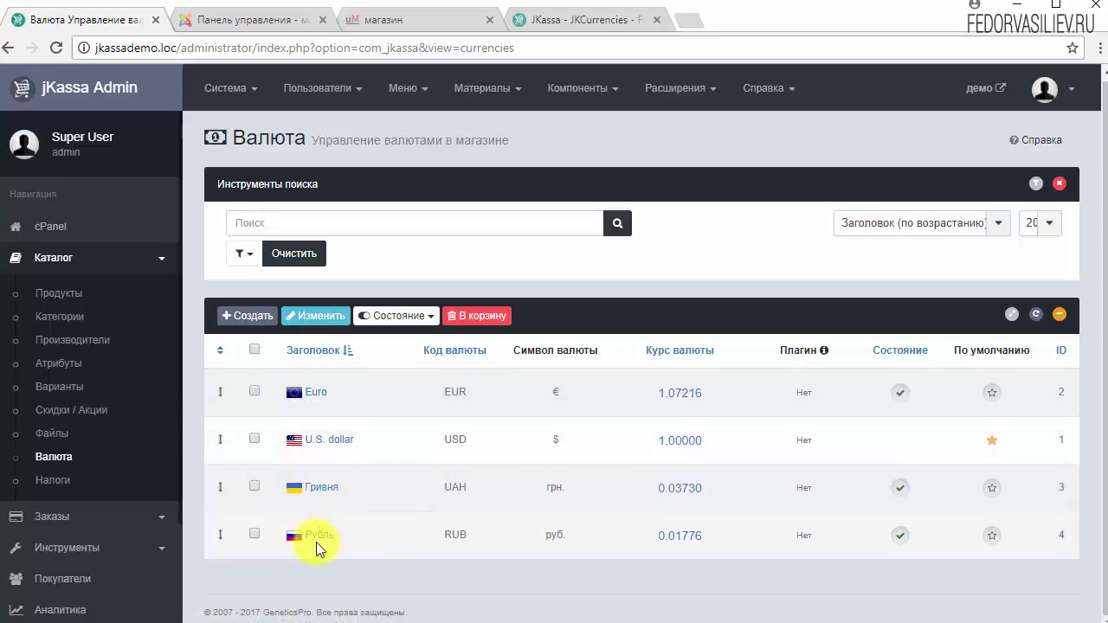
Open the Рубль currency in the demo store and copy its field values for reuse
click(317, 535)
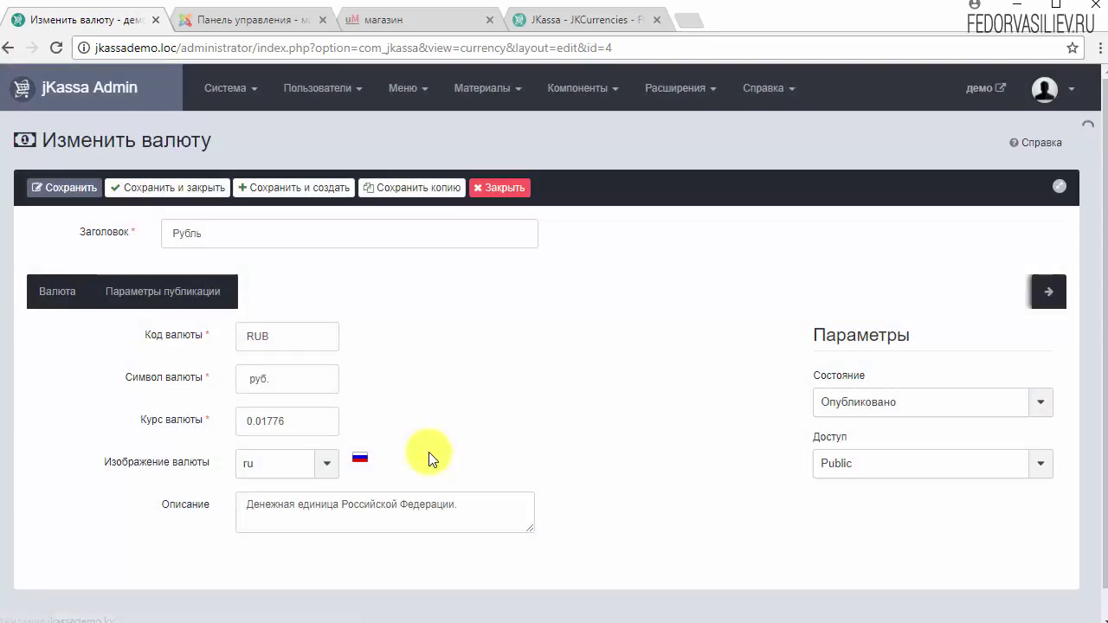
scroll(322, 340, down, 1)
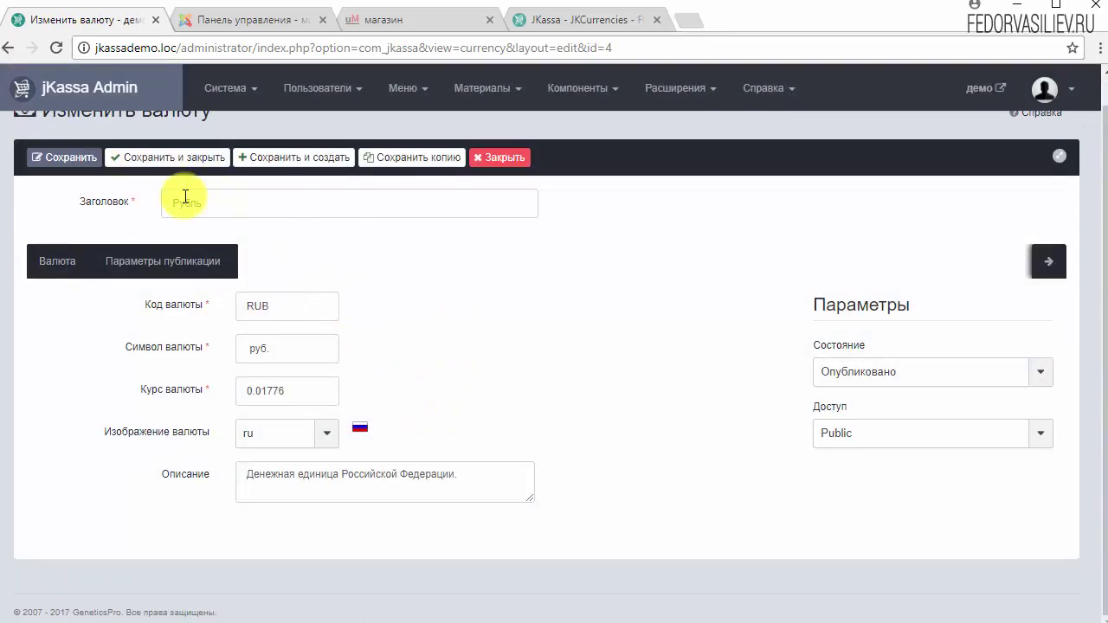
click(264, 305)
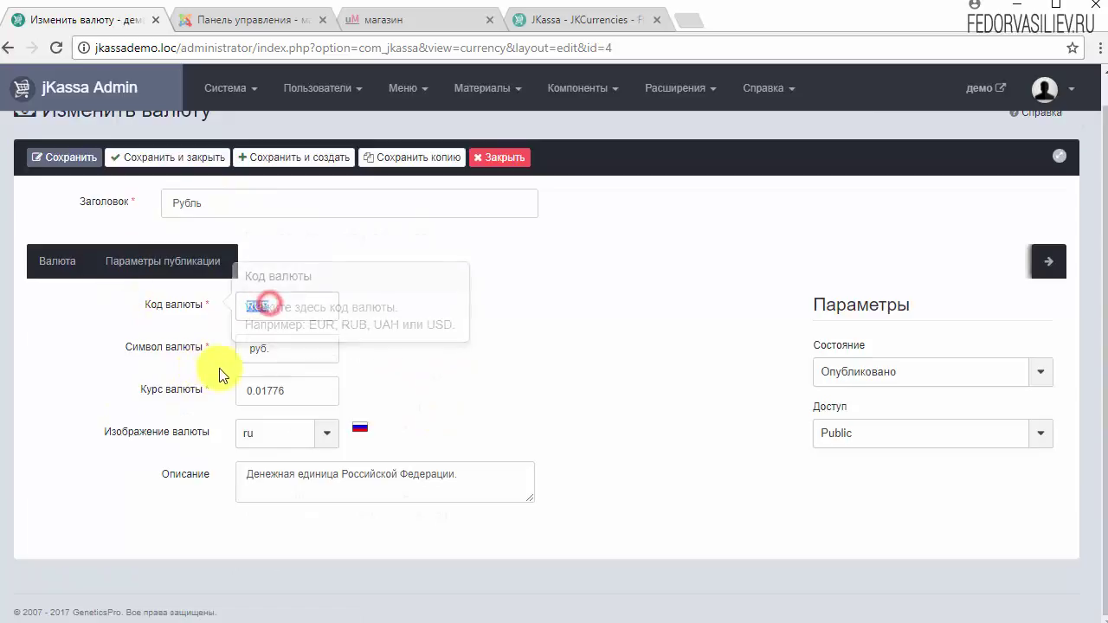
drag(277, 347, 202, 346)
key(ctrl+c)
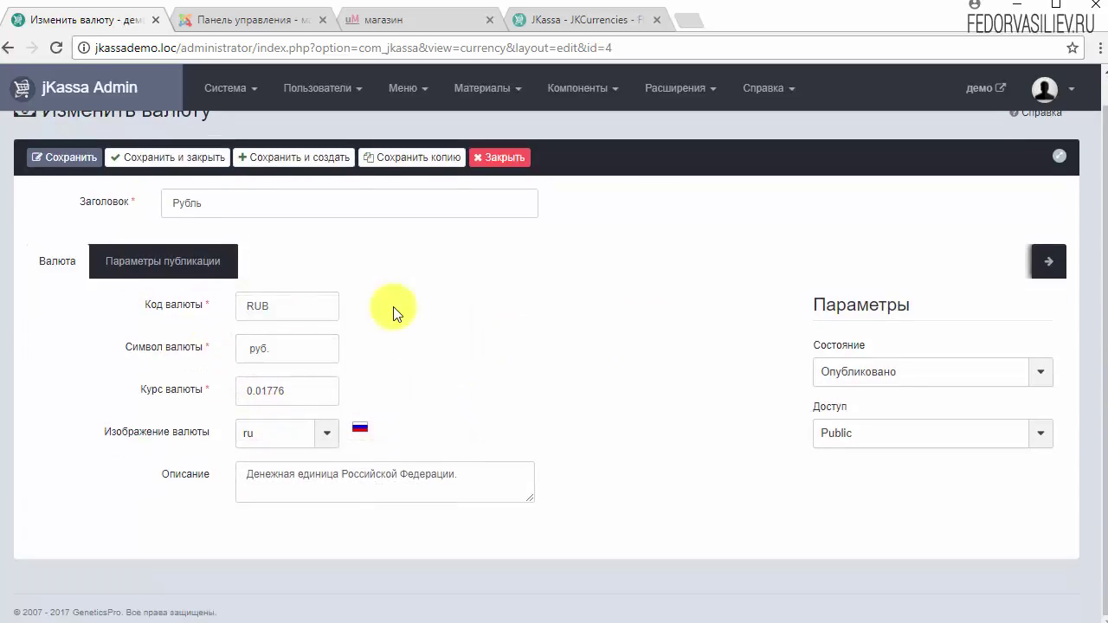
scroll(393, 306, up, 1)
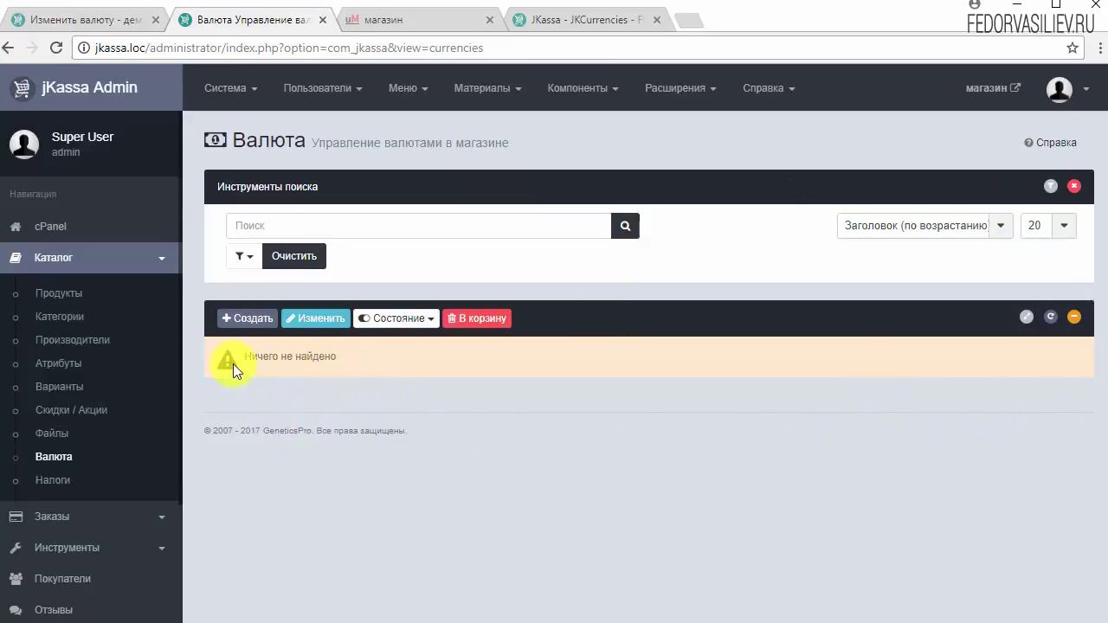
Create a new currency in the магазин store with the title Рубль and the currency code RUB
click(247, 317)
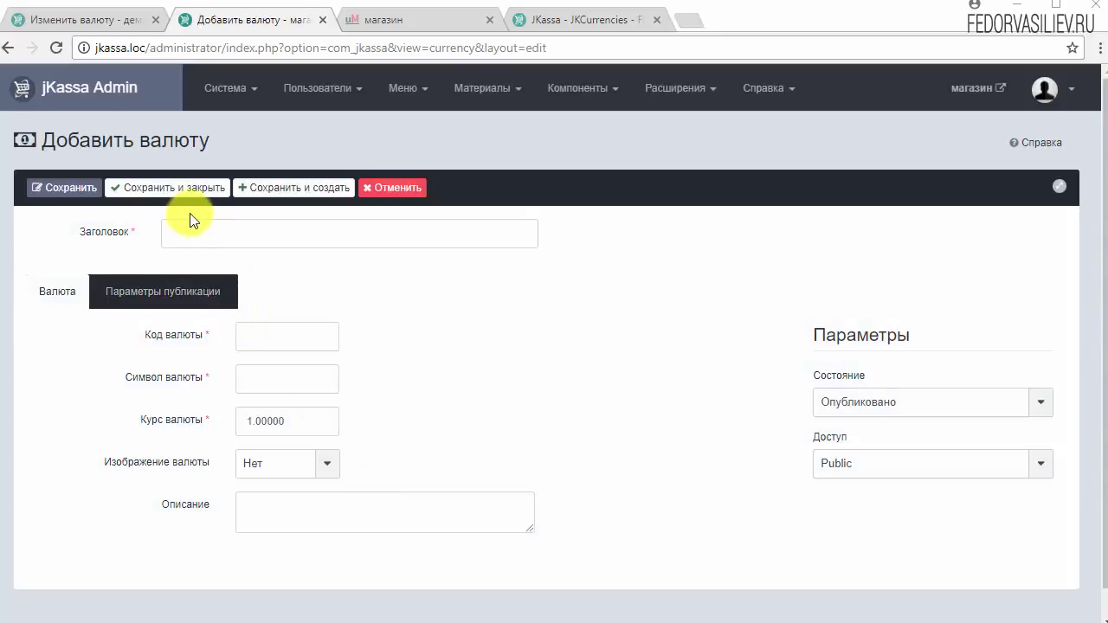
right_click(185, 231)
click(242, 341)
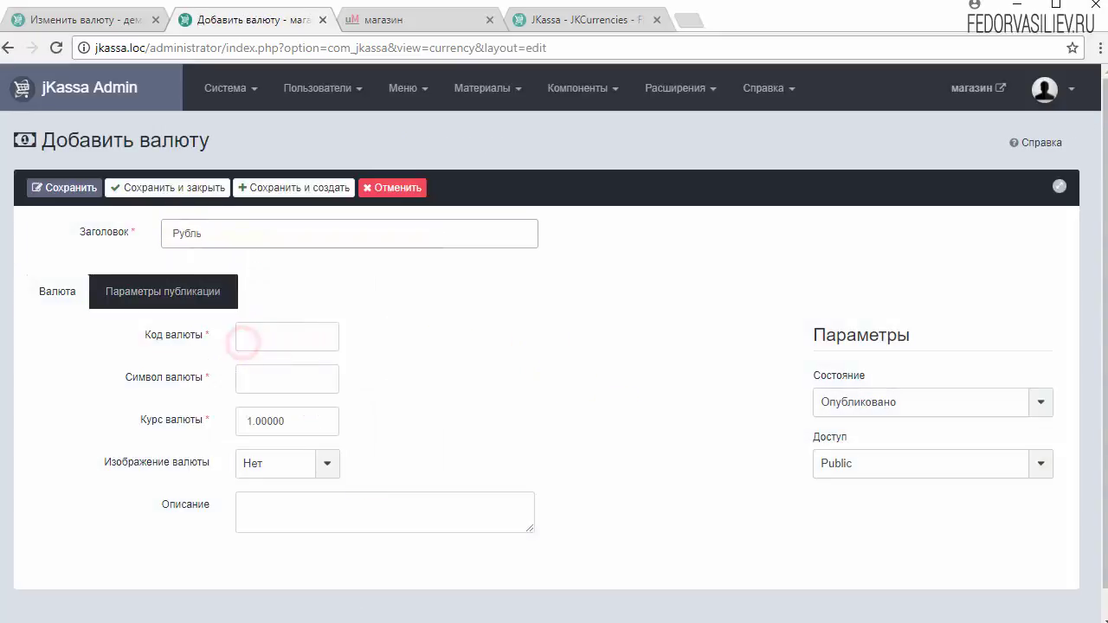
mouse_move(188, 334)
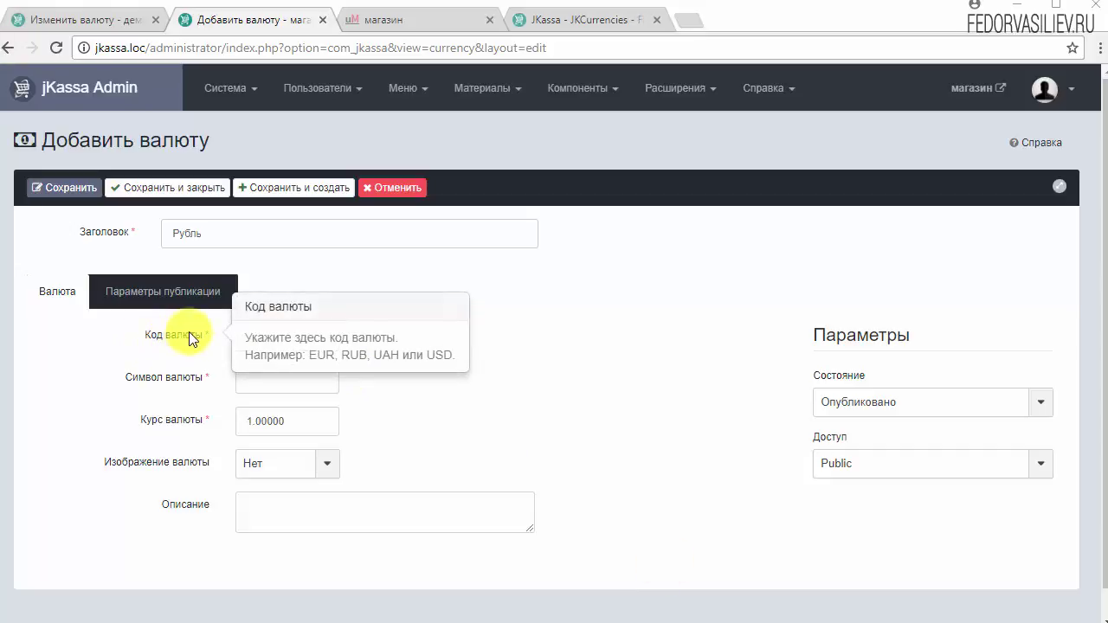
click(253, 334)
right_click(262, 338)
click(309, 449)
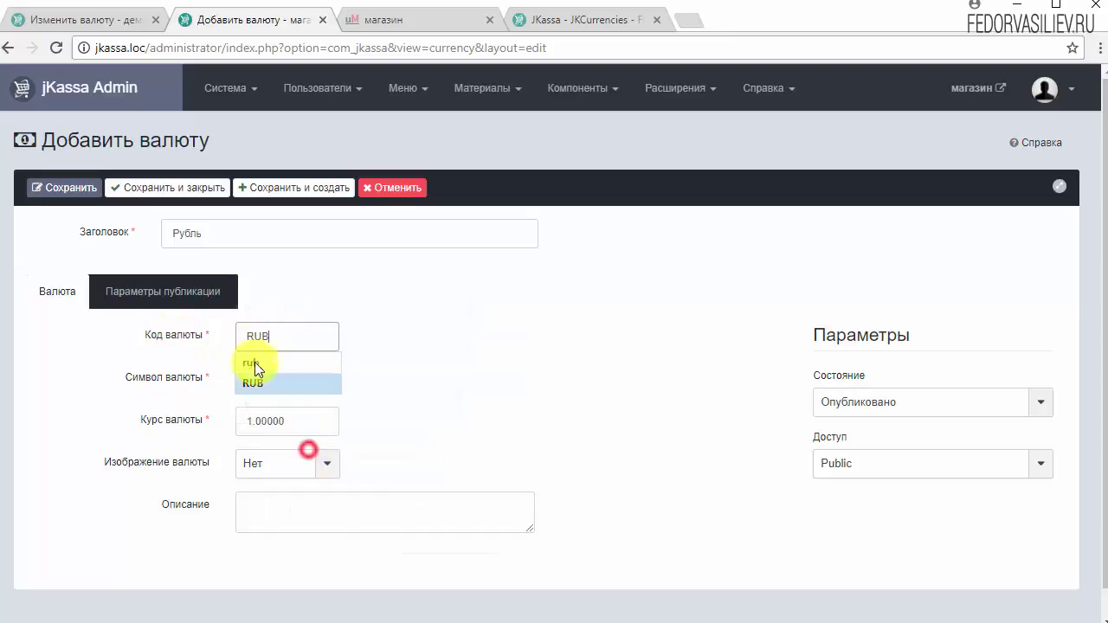
click(453, 334)
Set the new currency's symbol to "руб." and its currency image to ru_ru
mouse_move(138, 336)
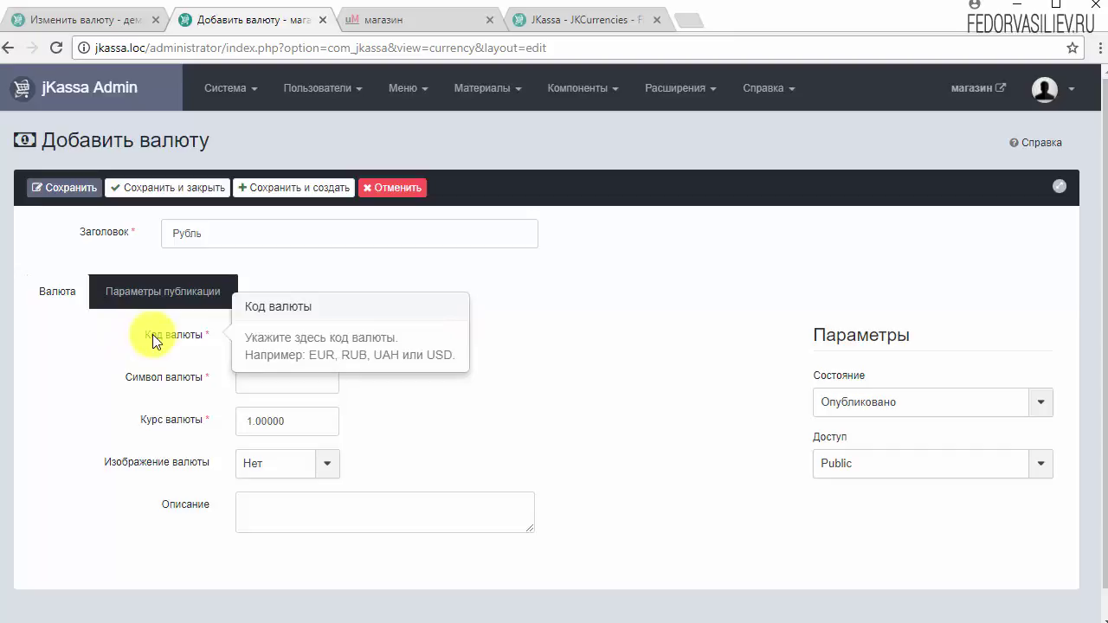
mouse_move(152, 384)
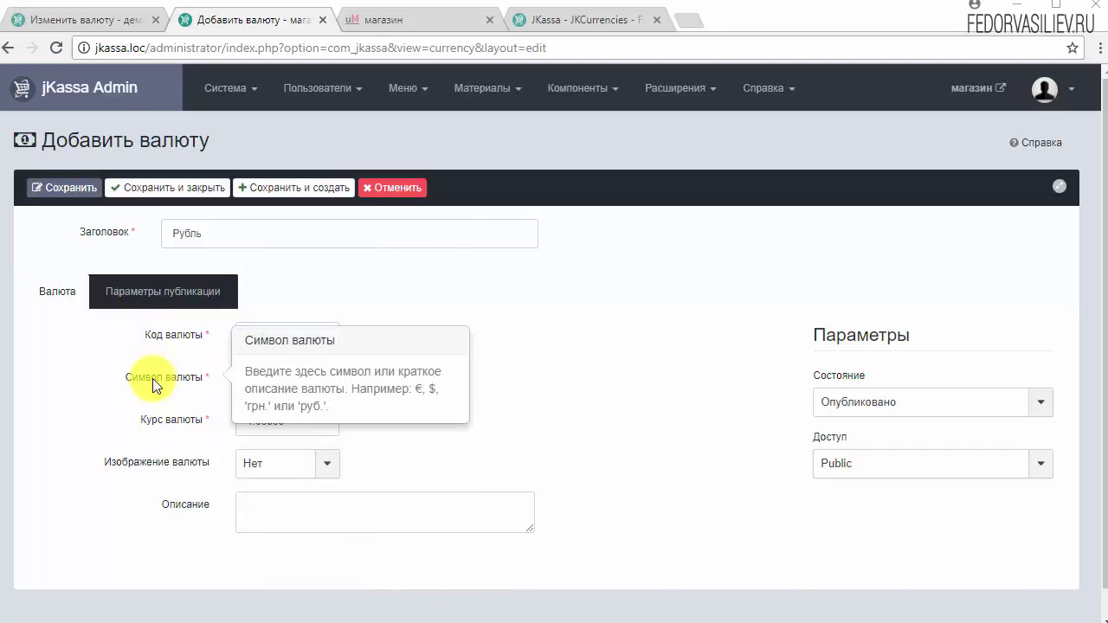
right_click(286, 379)
click(315, 479)
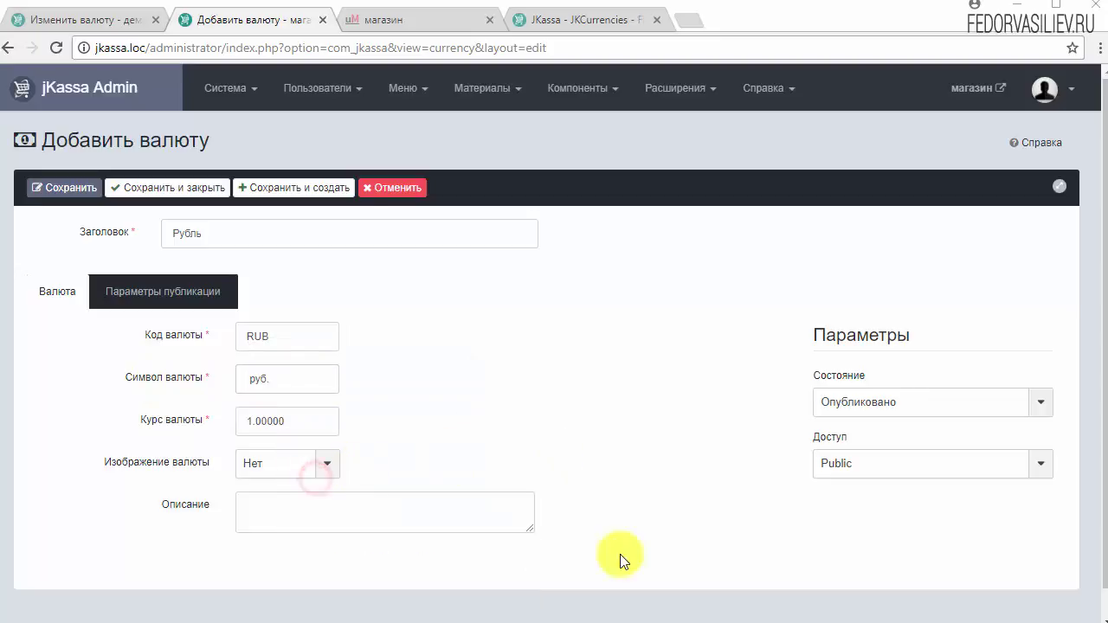
mouse_move(170, 431)
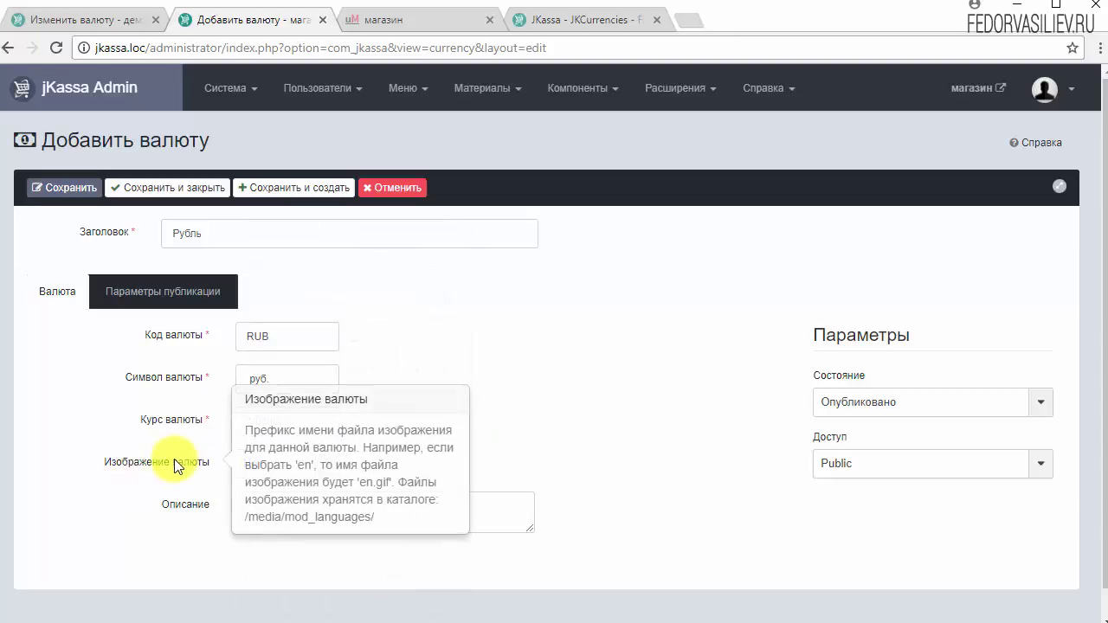
click(329, 467)
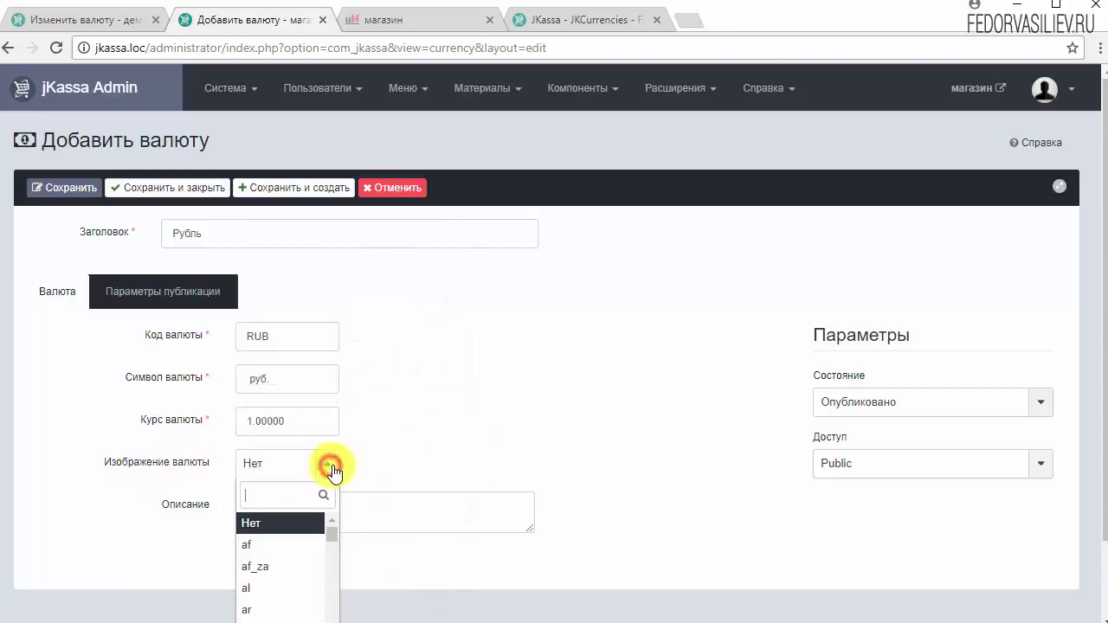
scroll(342, 433, down, 2)
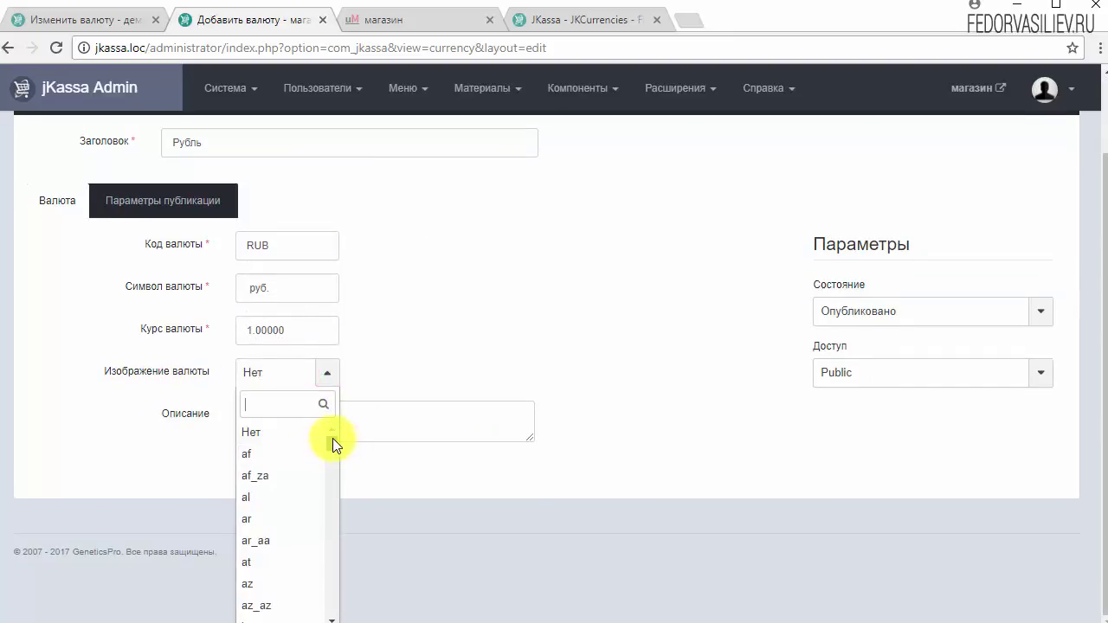
drag(332, 438, 329, 564)
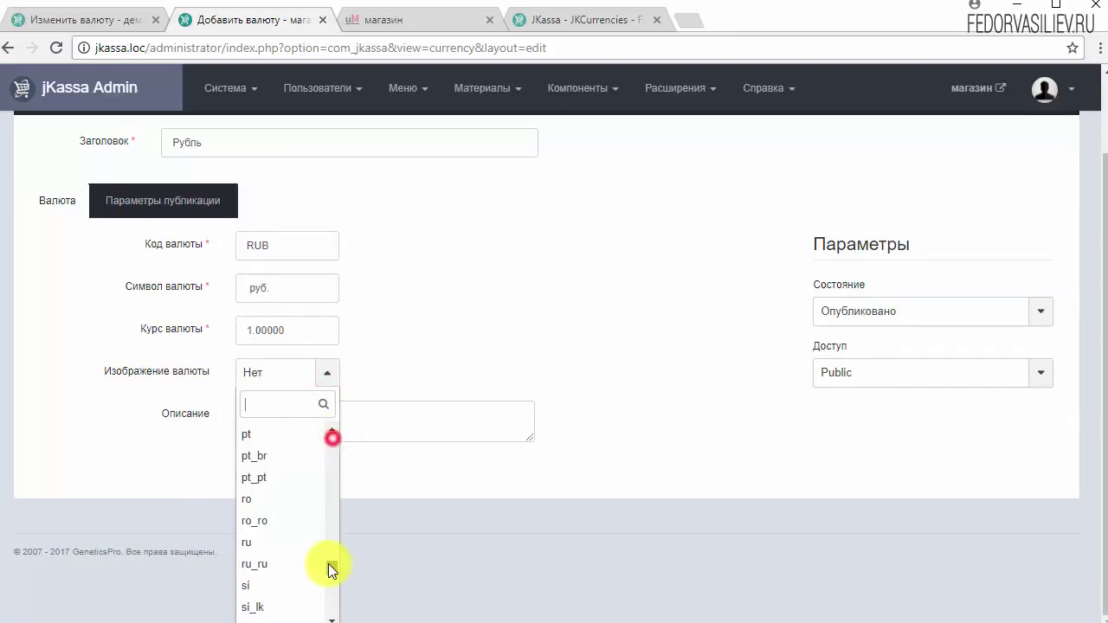
click(256, 564)
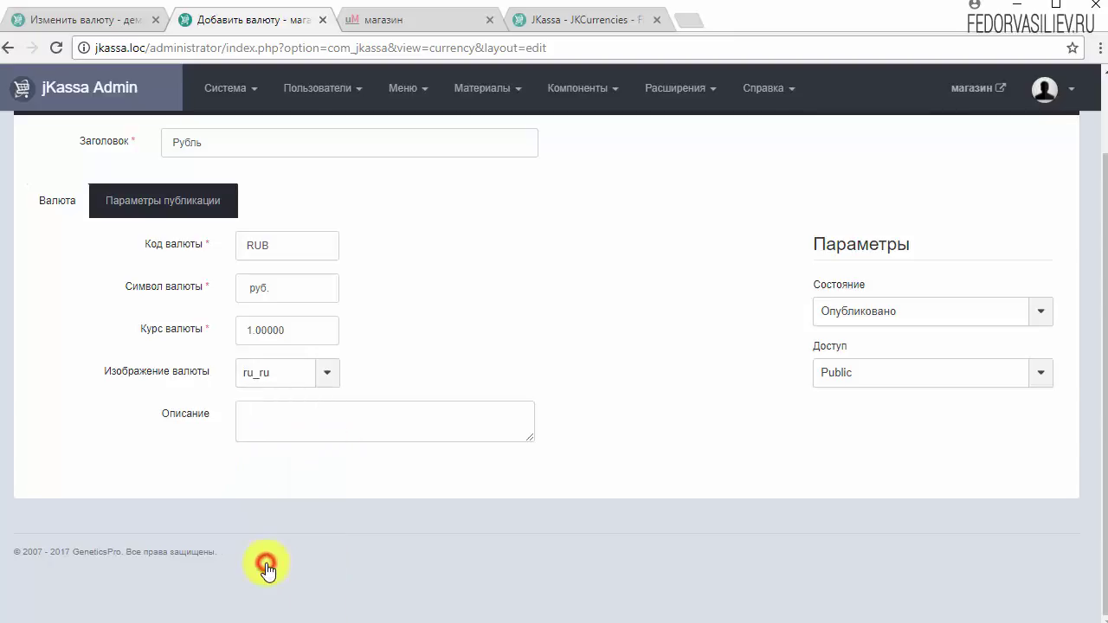
Fill in the description "Денежная единица Российской Федерации.", save the Рубль currency and close its form
right_click(259, 424)
click(296, 527)
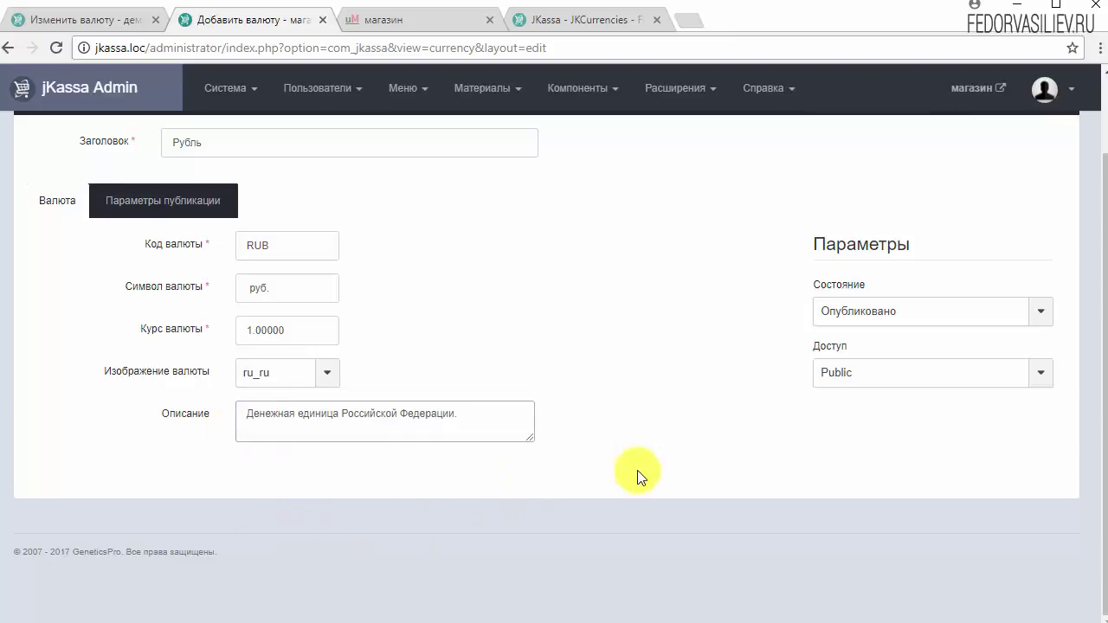
scroll(638, 475, up, 1)
click(74, 188)
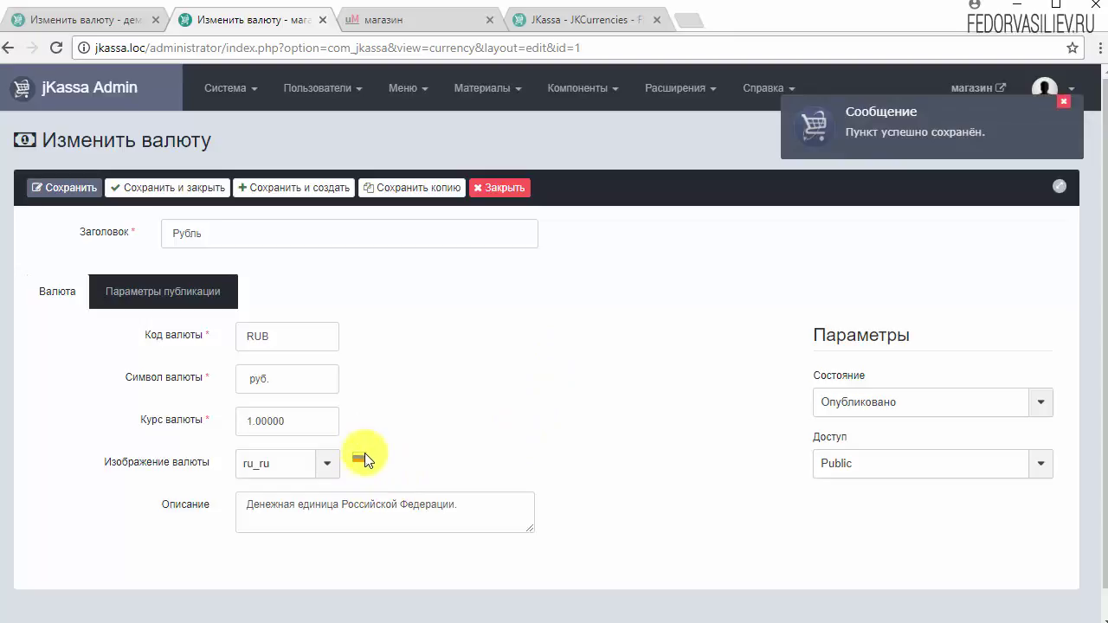
click(494, 192)
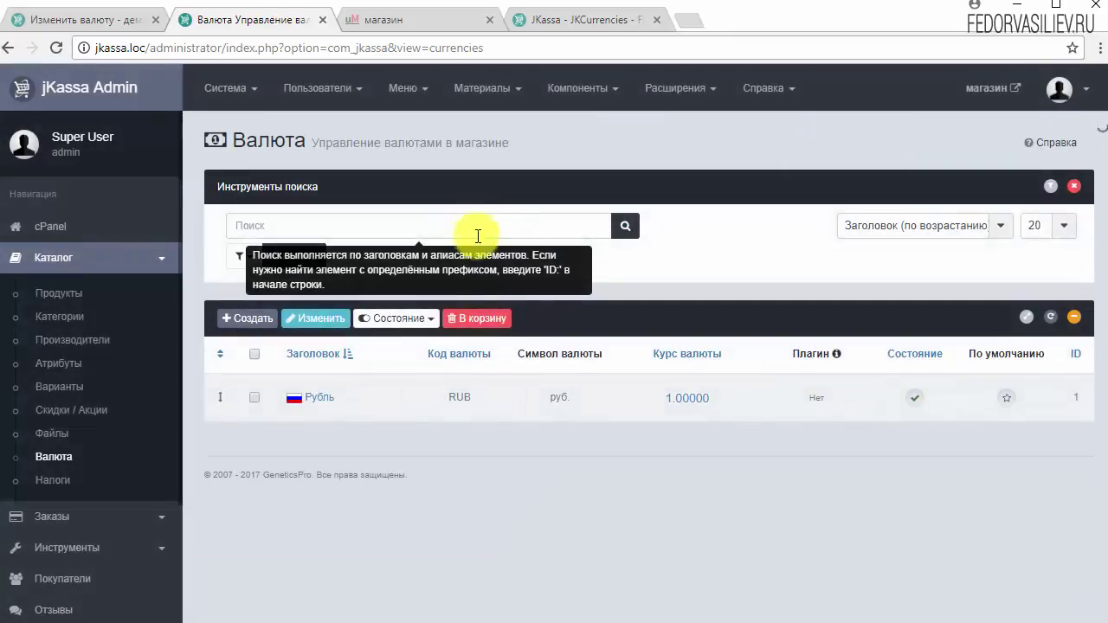
Make Рубль the default currency of the магазин store and close the currency form open in the demo store
click(1011, 400)
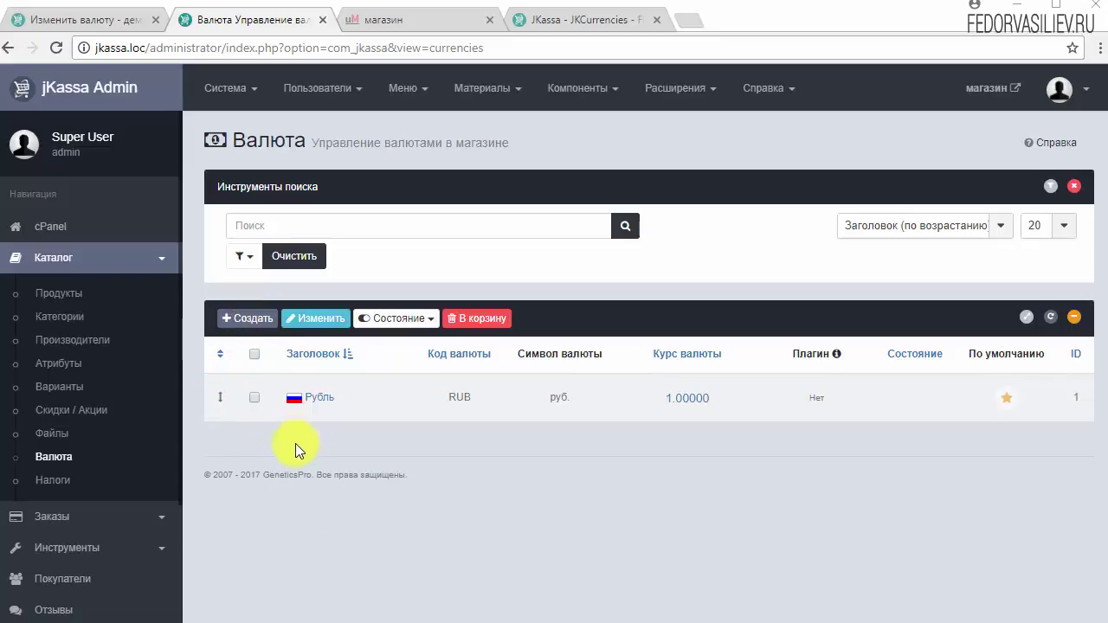
click(86, 19)
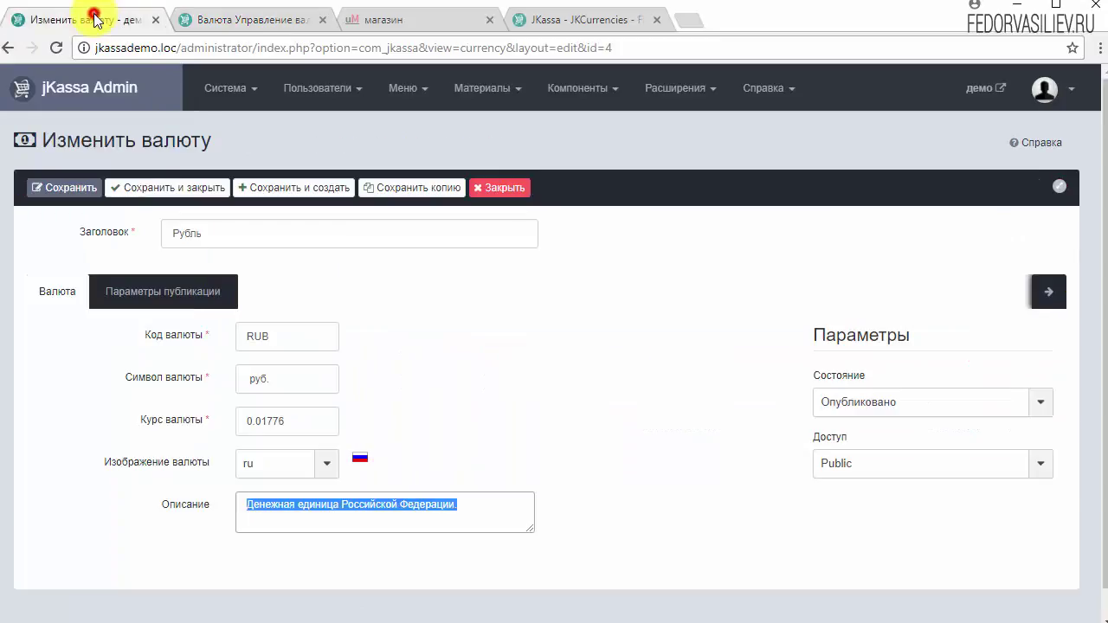
click(503, 183)
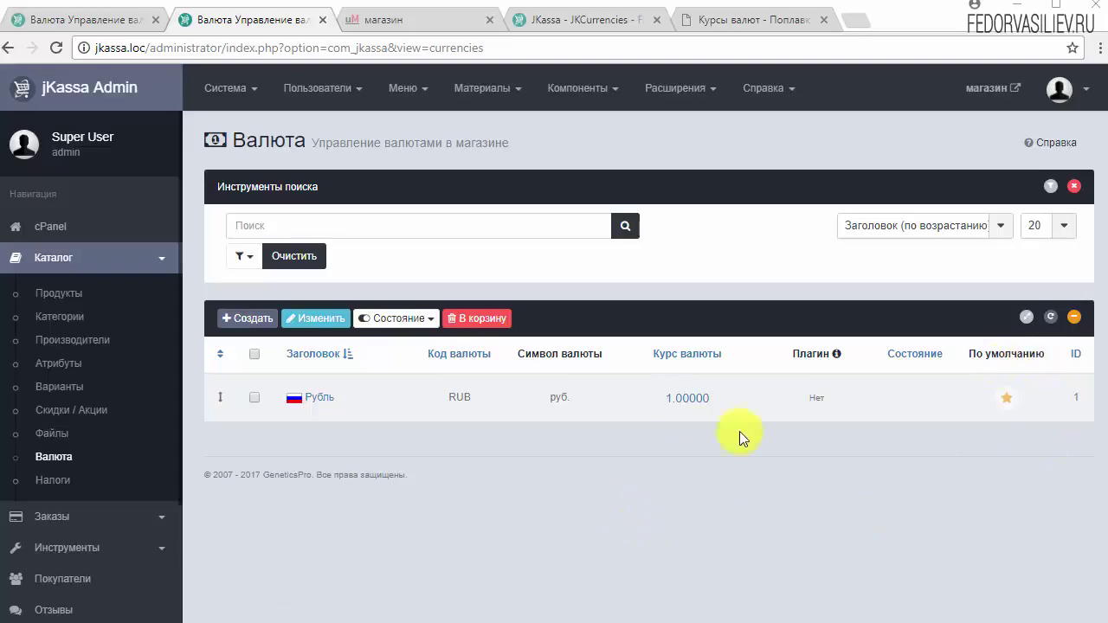
click(720, 396)
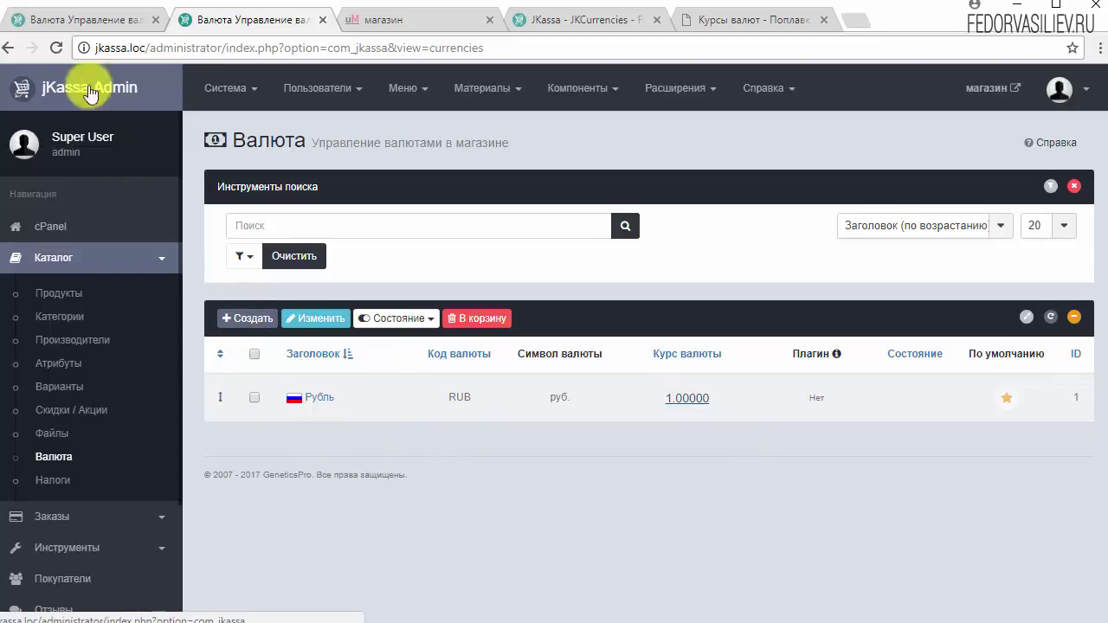
Check the demo store's currency list, and start a new currency titled Гривня in the магазин store
click(80, 19)
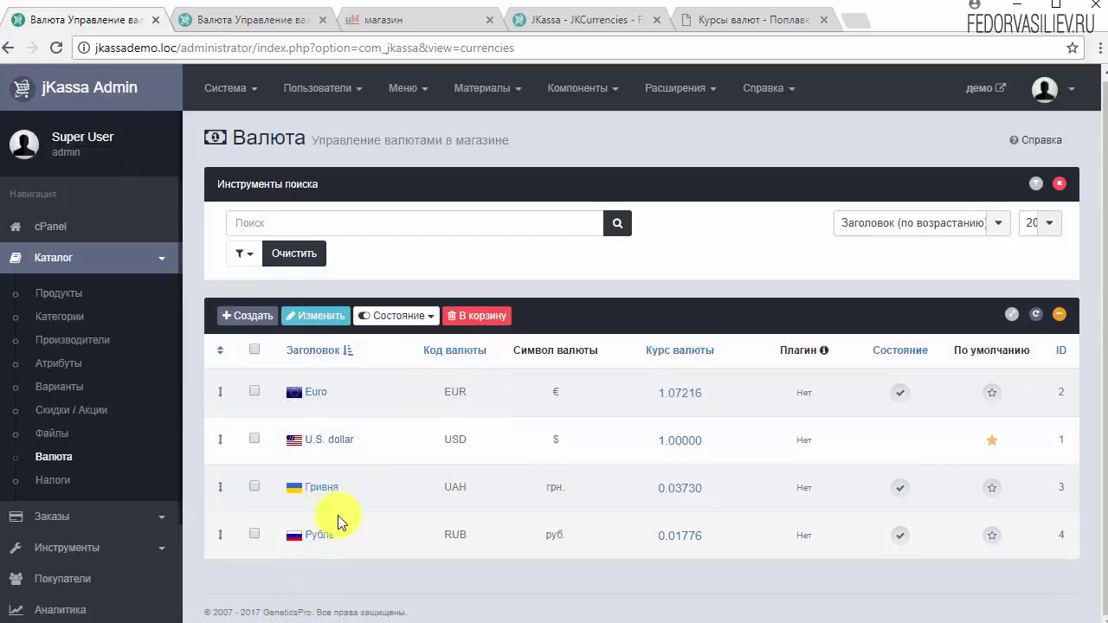
click(229, 19)
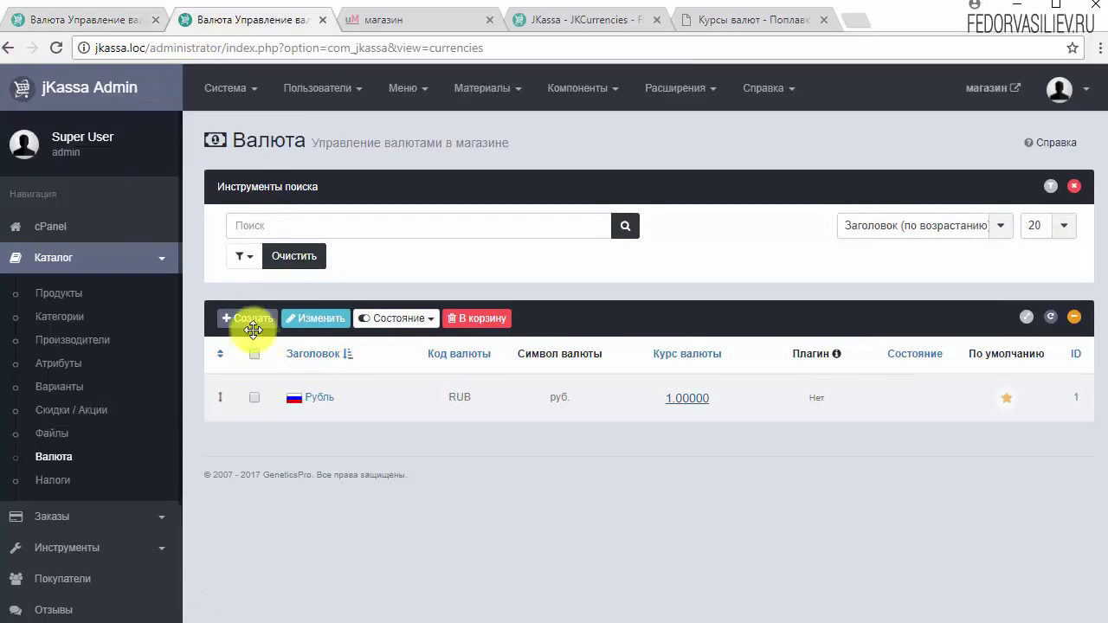
click(253, 324)
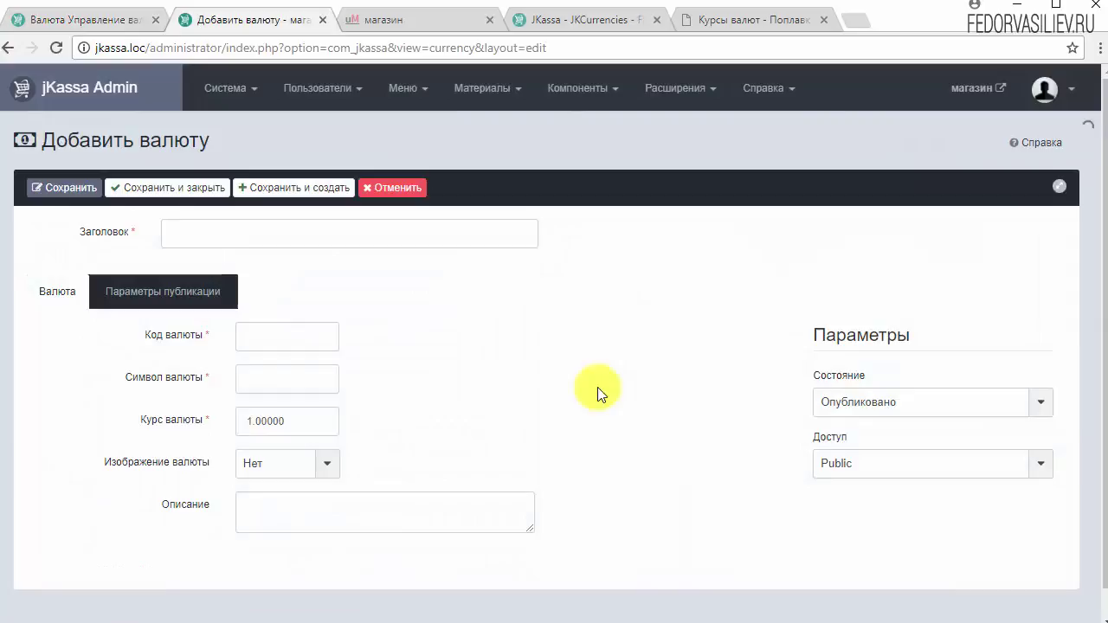
click(202, 235)
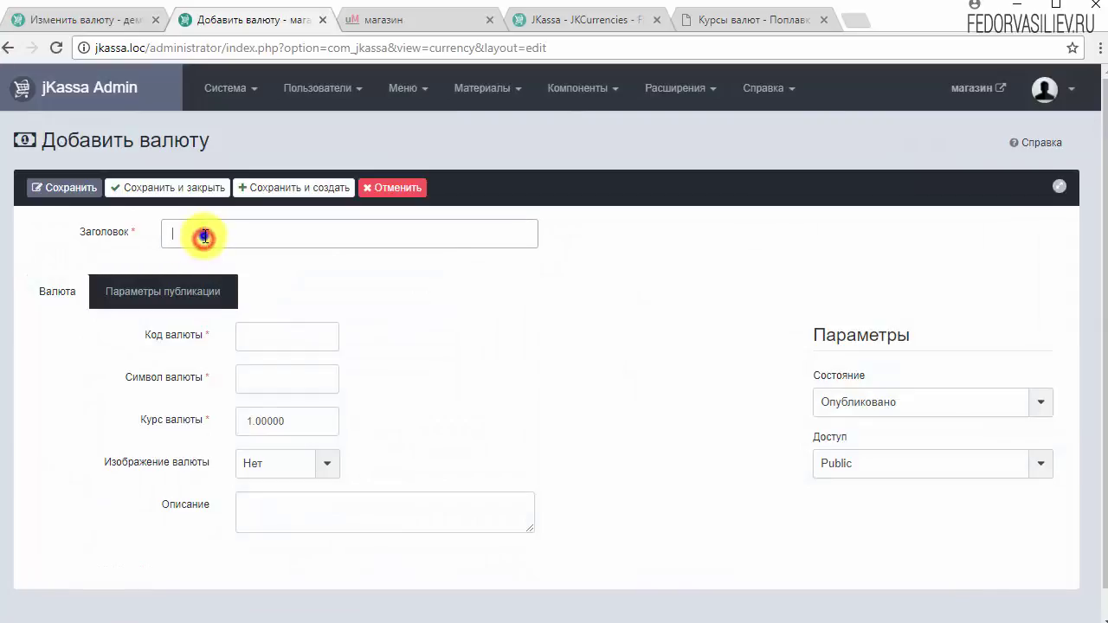
right_click(204, 234)
click(259, 347)
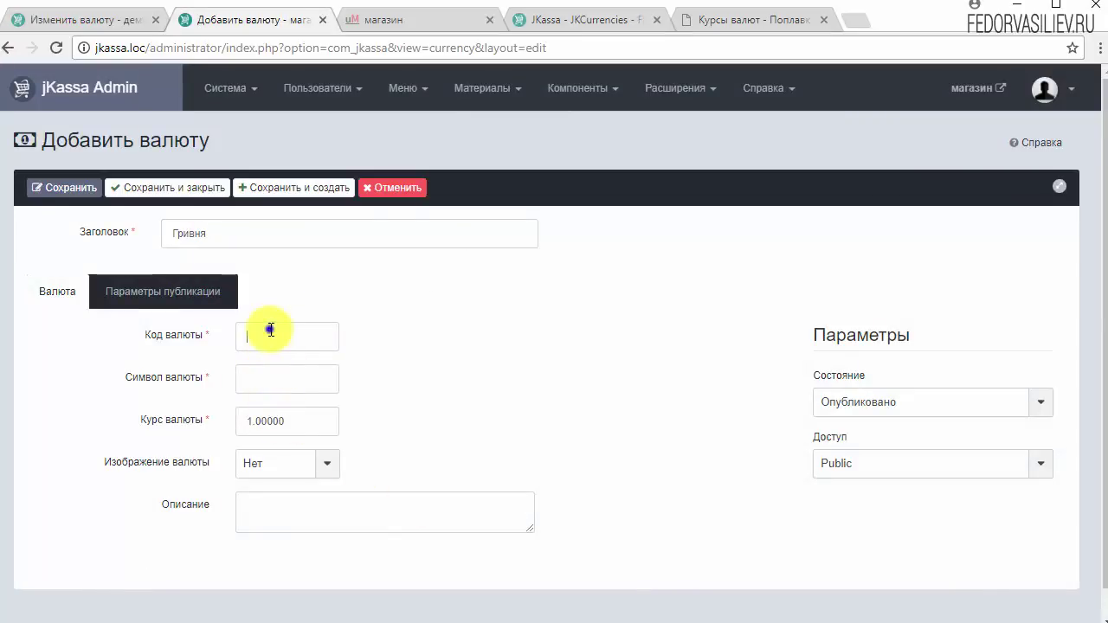
Give the Гривня currency the code UAH, the symbol "грн." and the description "Національна валюта України."
right_click(268, 328)
click(317, 456)
right_click(296, 379)
click(270, 436)
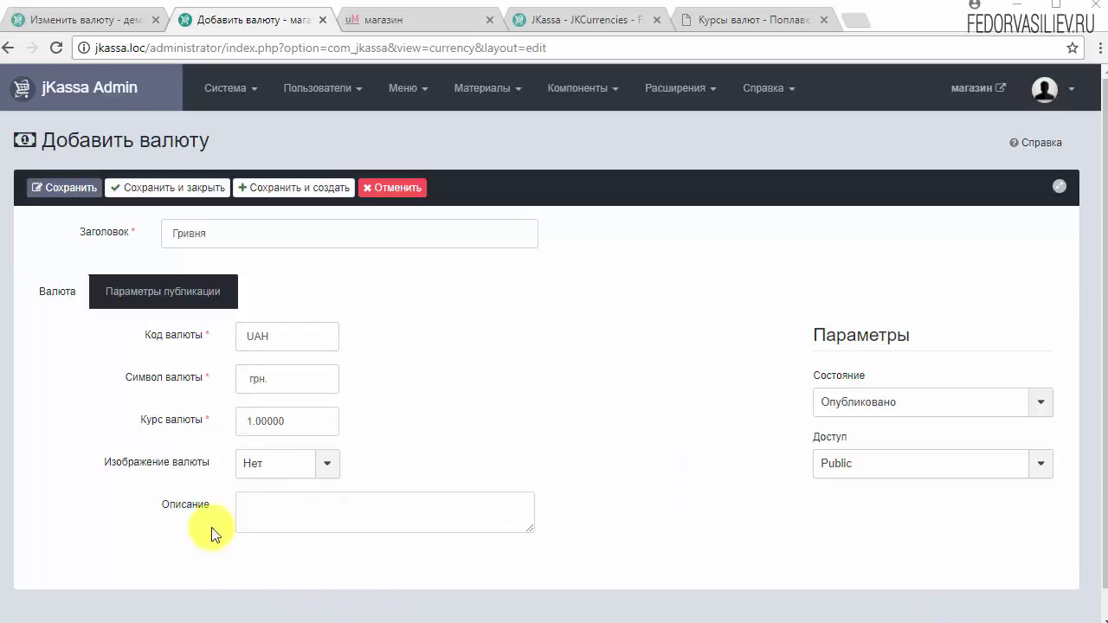
right_click(370, 512)
click(424, 617)
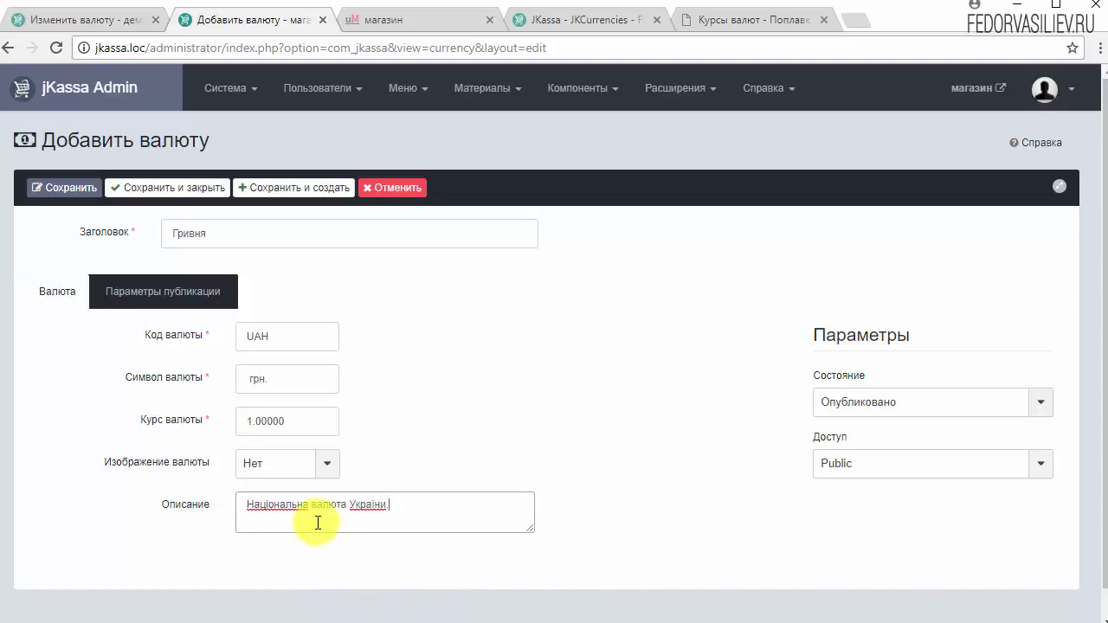
Choose uk as the Гривня currency's image and save the currency
click(327, 463)
scroll(382, 404, down, 1)
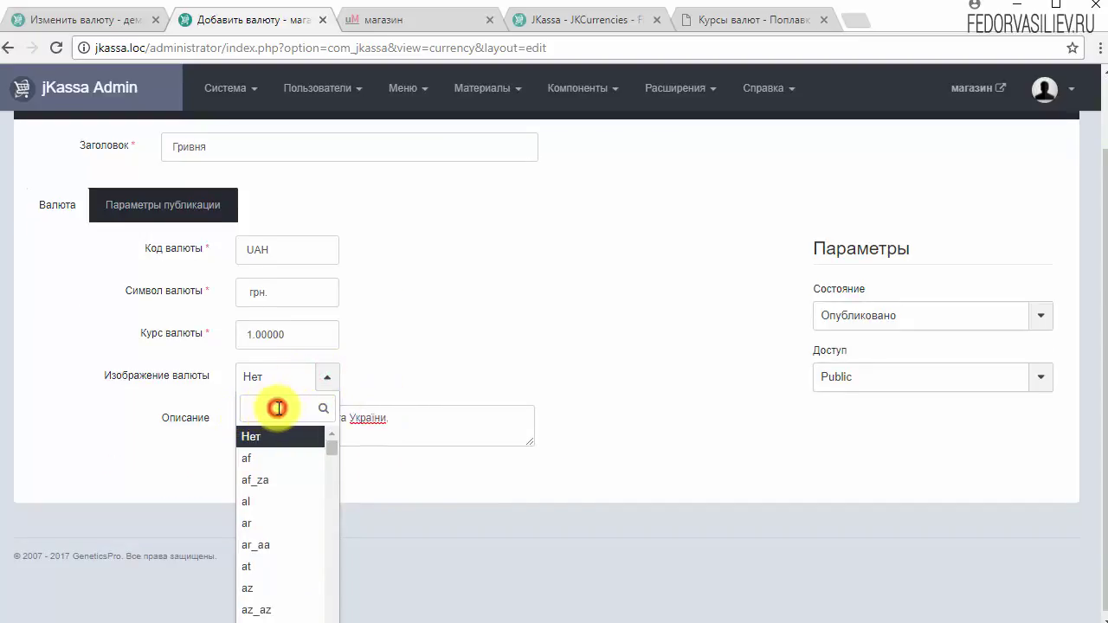
text(uk)
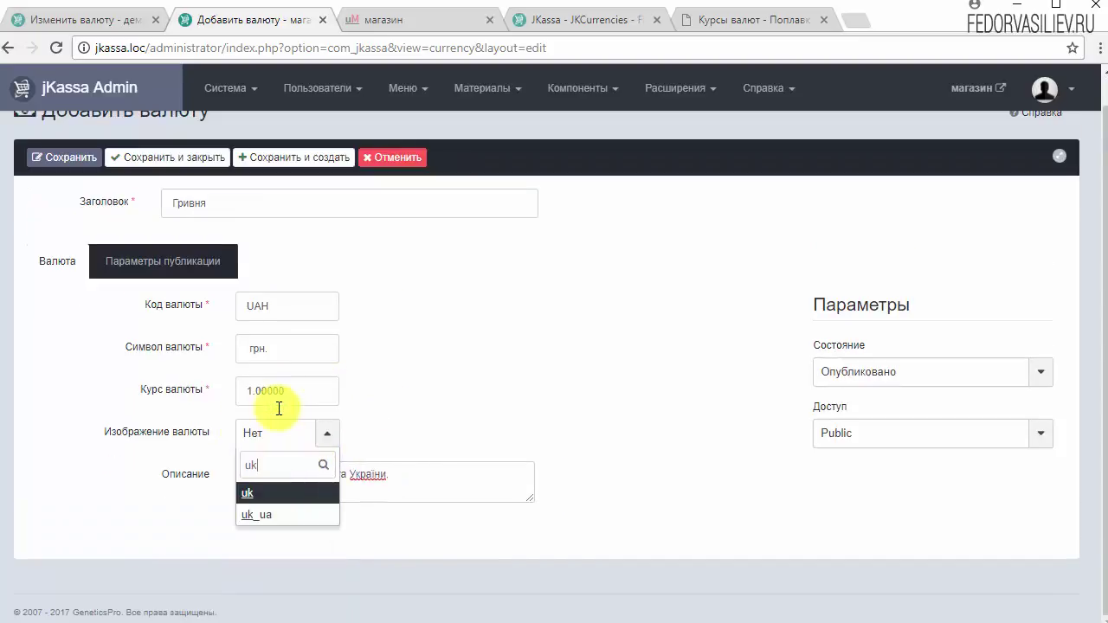
click(252, 495)
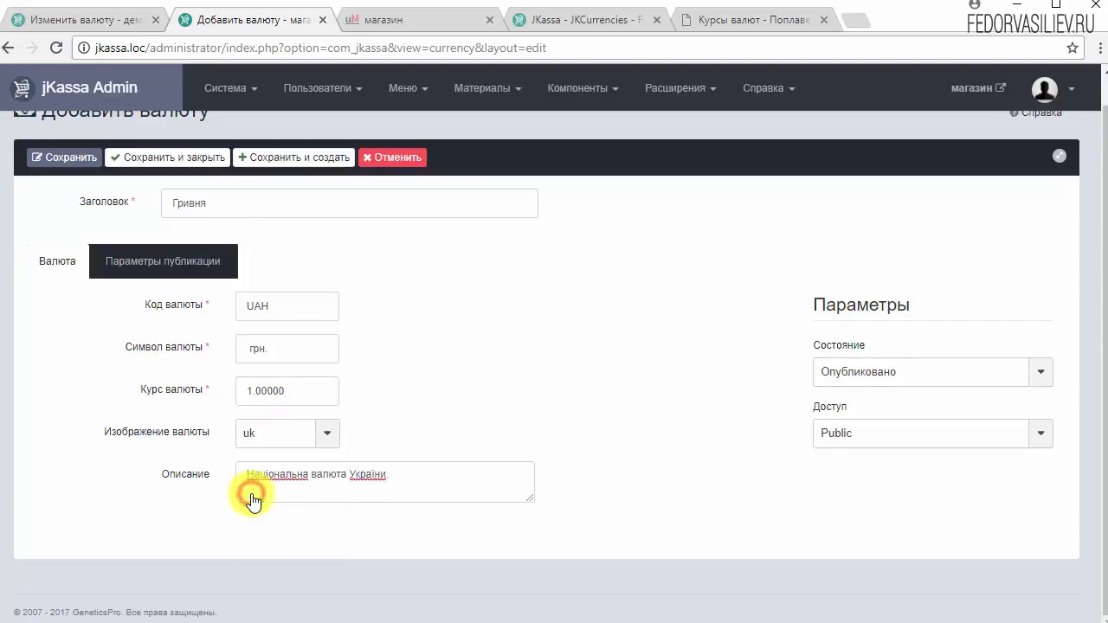
click(79, 164)
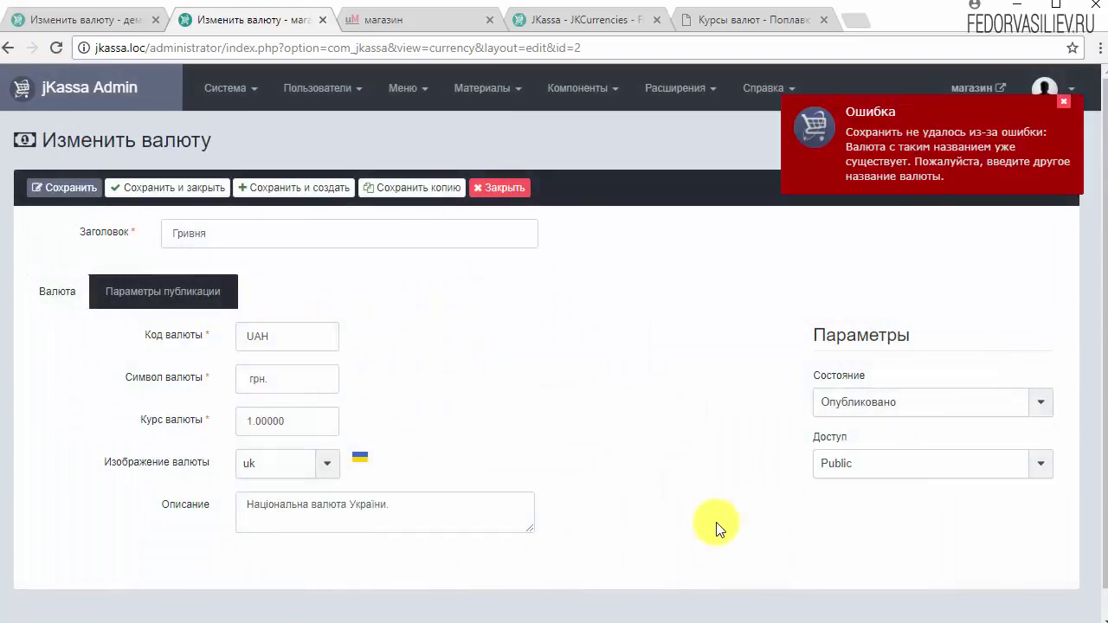
Save the Гривня currency and start a new one titled "U.S. dollar" with the code USD
click(315, 191)
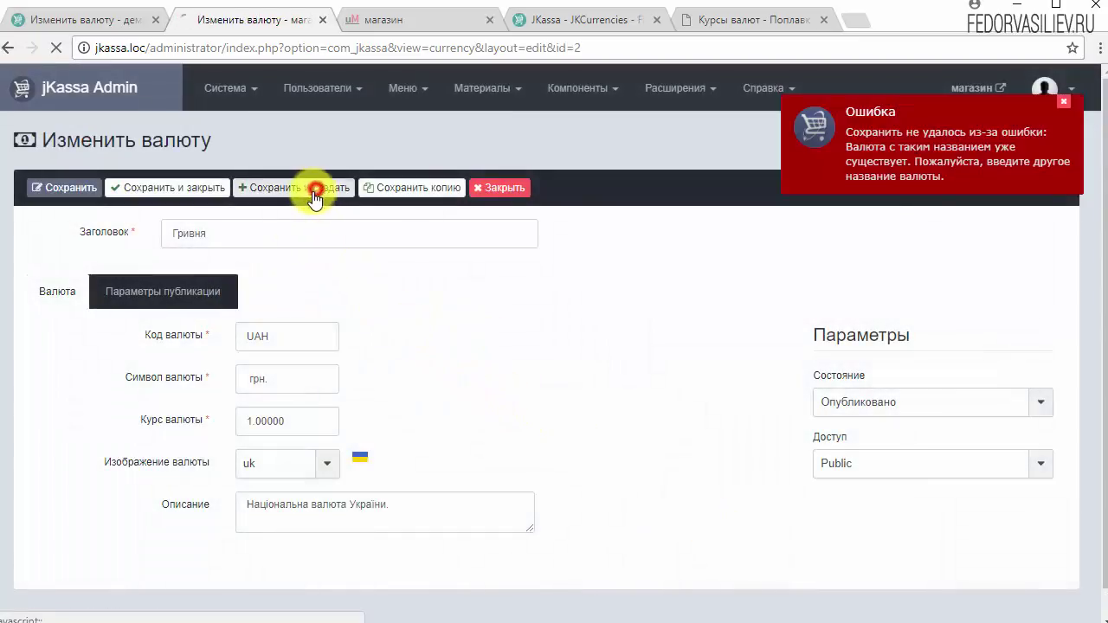
right_click(295, 230)
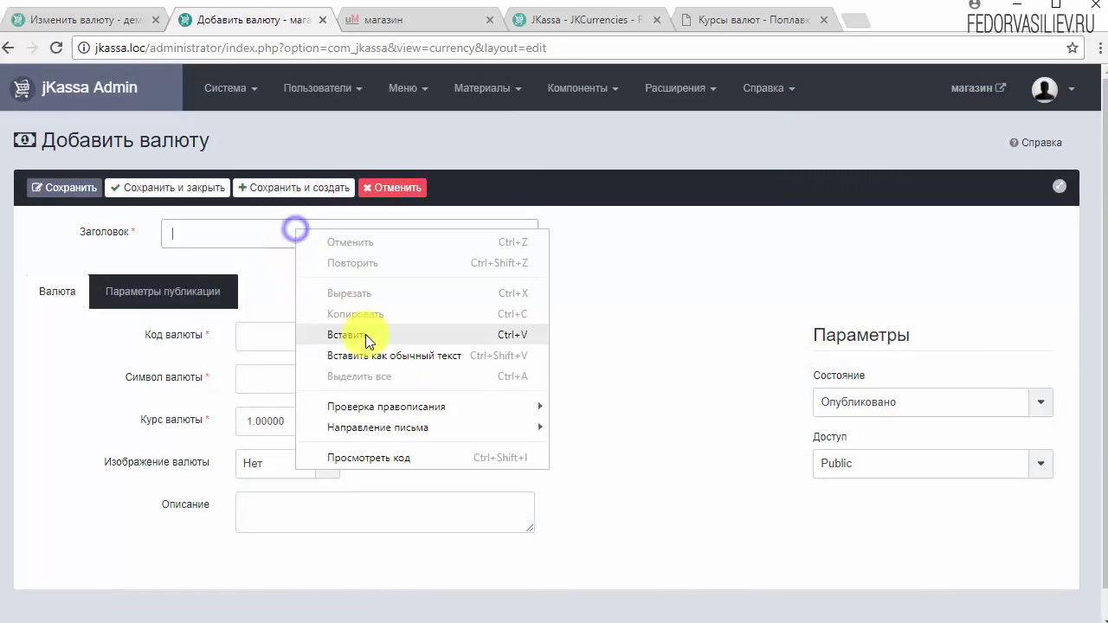
click(365, 338)
click(257, 344)
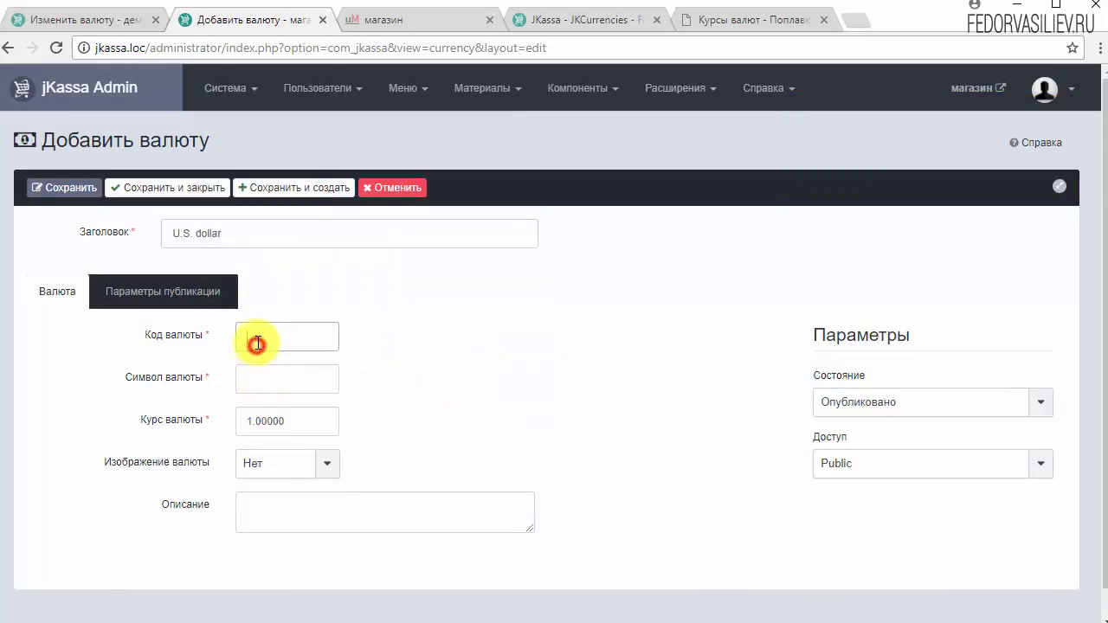
right_click(257, 344)
click(303, 450)
Give the U.S. dollar currency the symbol $ and the description "The monetary unit of the United States, one of the major reserve currencies in the world."
click(255, 381)
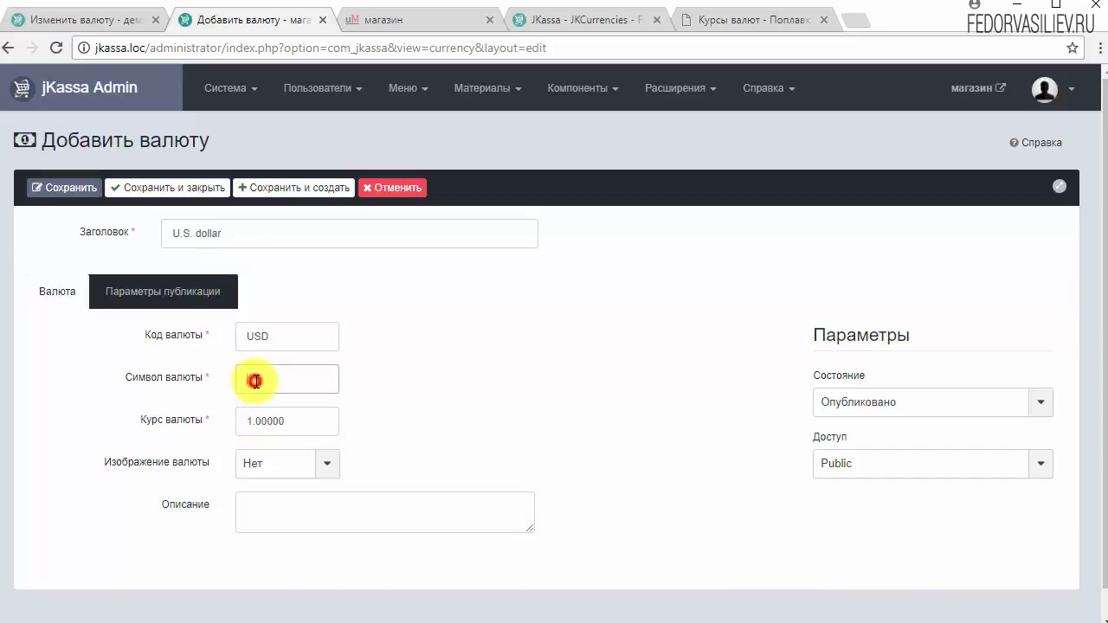
right_click(255, 381)
click(303, 483)
right_click(262, 517)
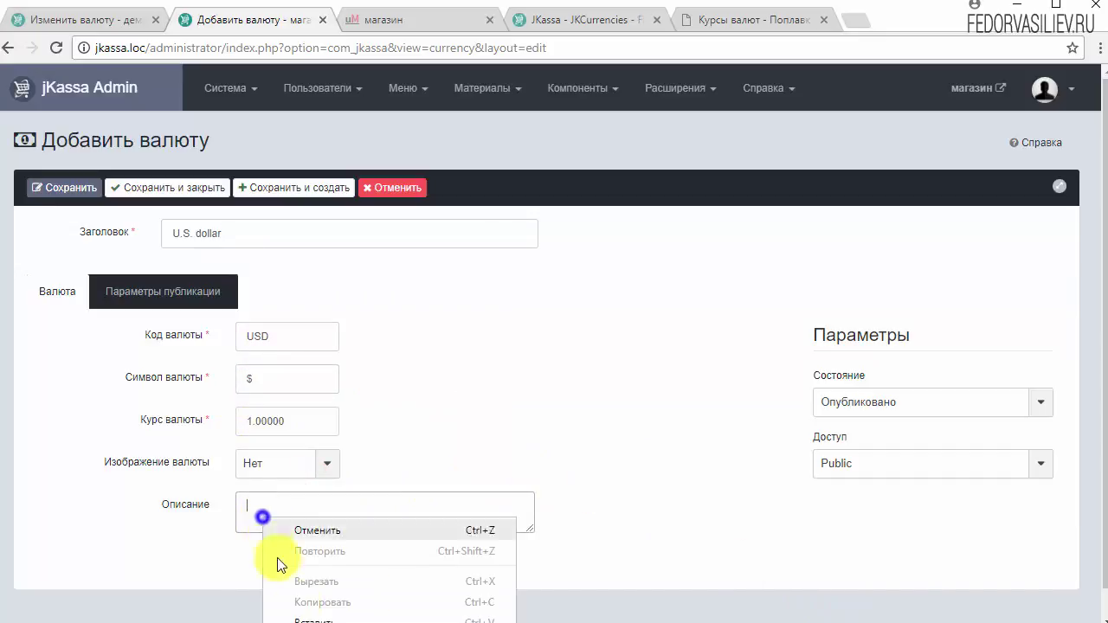
click(299, 619)
Choose us as the U.S. dollar currency's image, save the currency and close its form
click(324, 465)
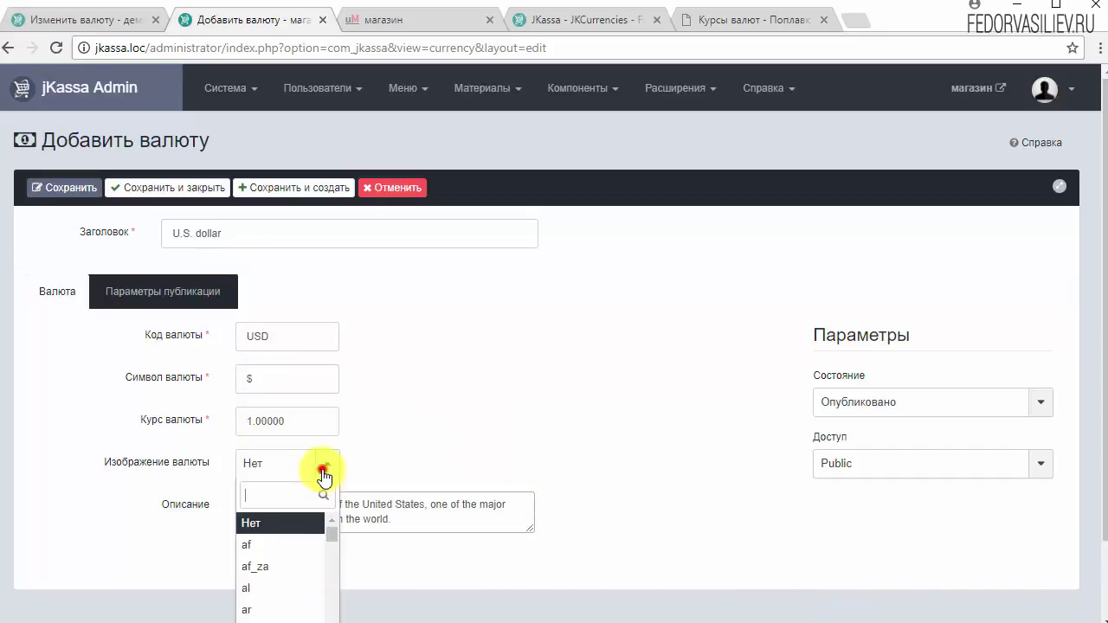
click(272, 500)
text(us)
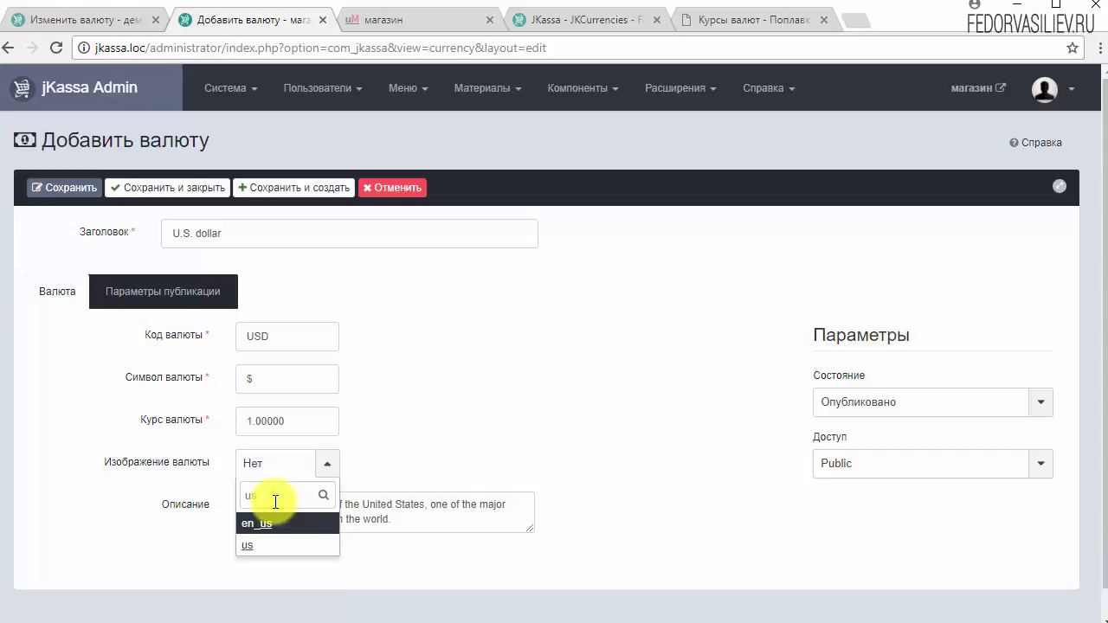
click(263, 545)
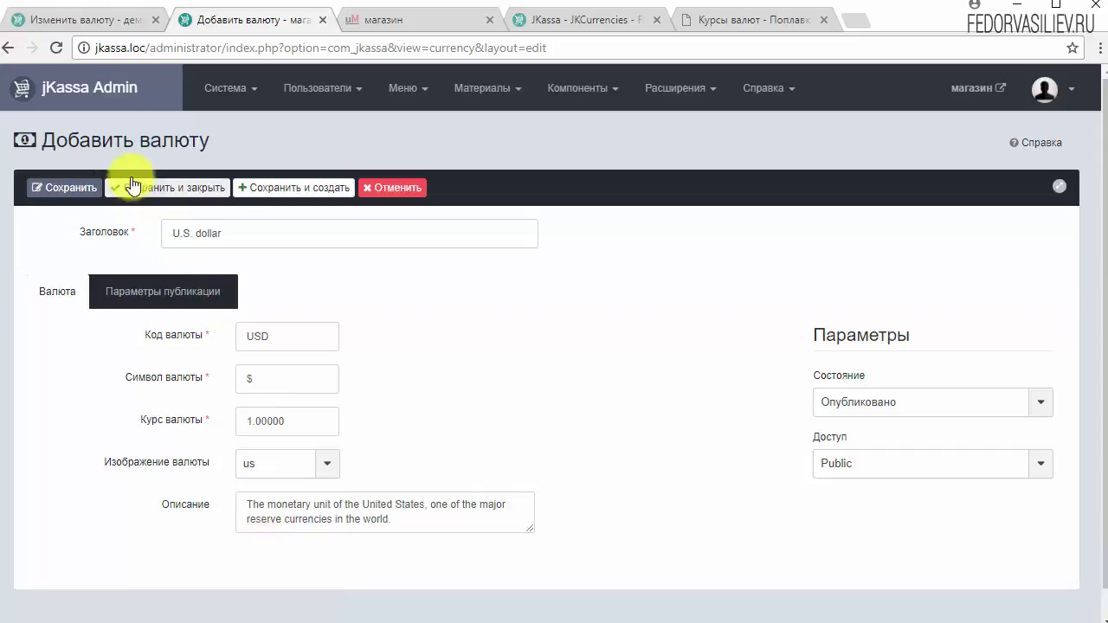
click(74, 186)
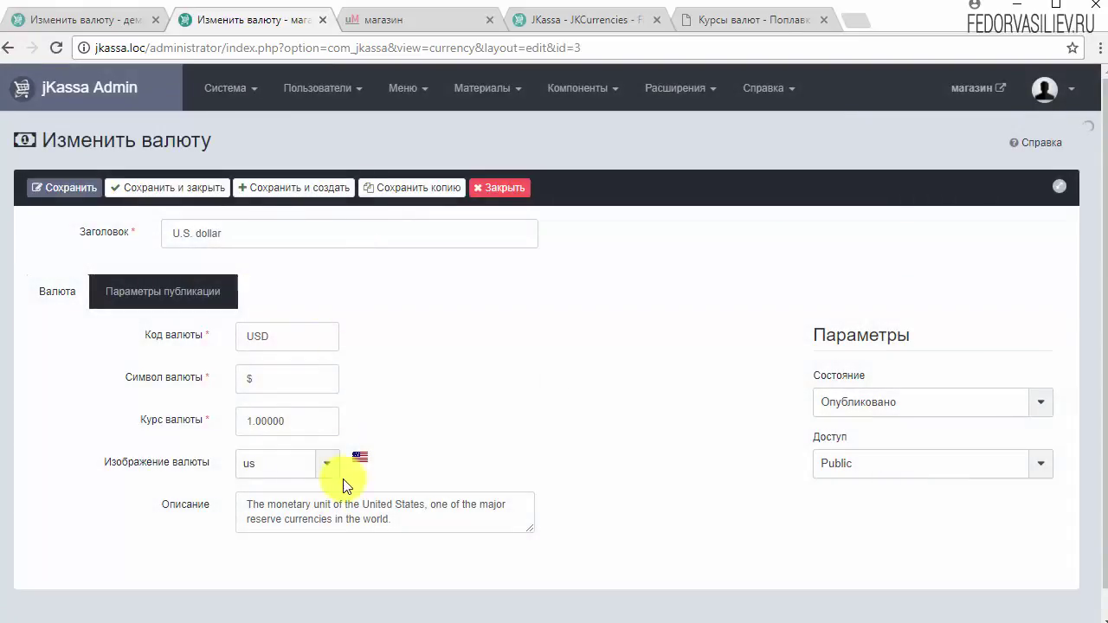
click(501, 187)
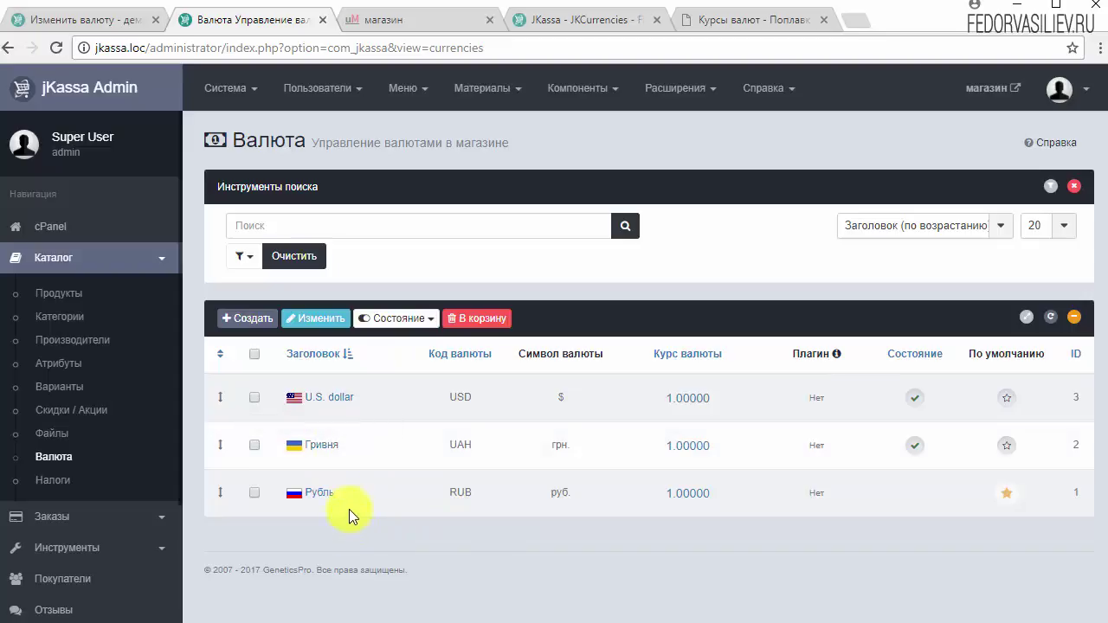
Read the exchange rate help for U.S. dollar in the currency list, and examine the JKCurrencies - FloatRates plugin page
click(686, 400)
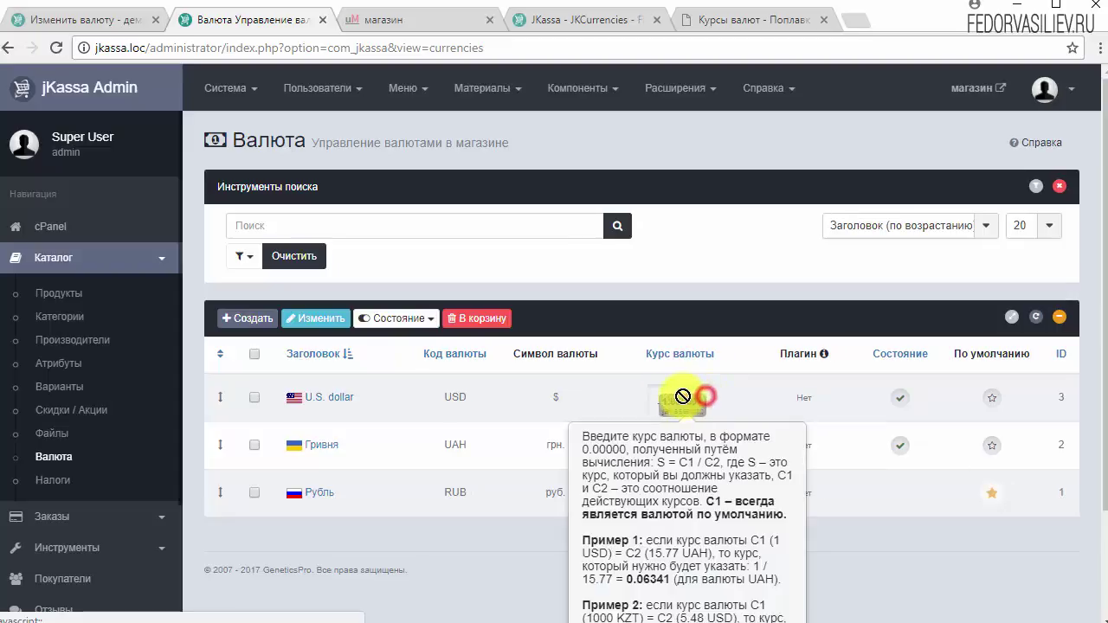
click(695, 406)
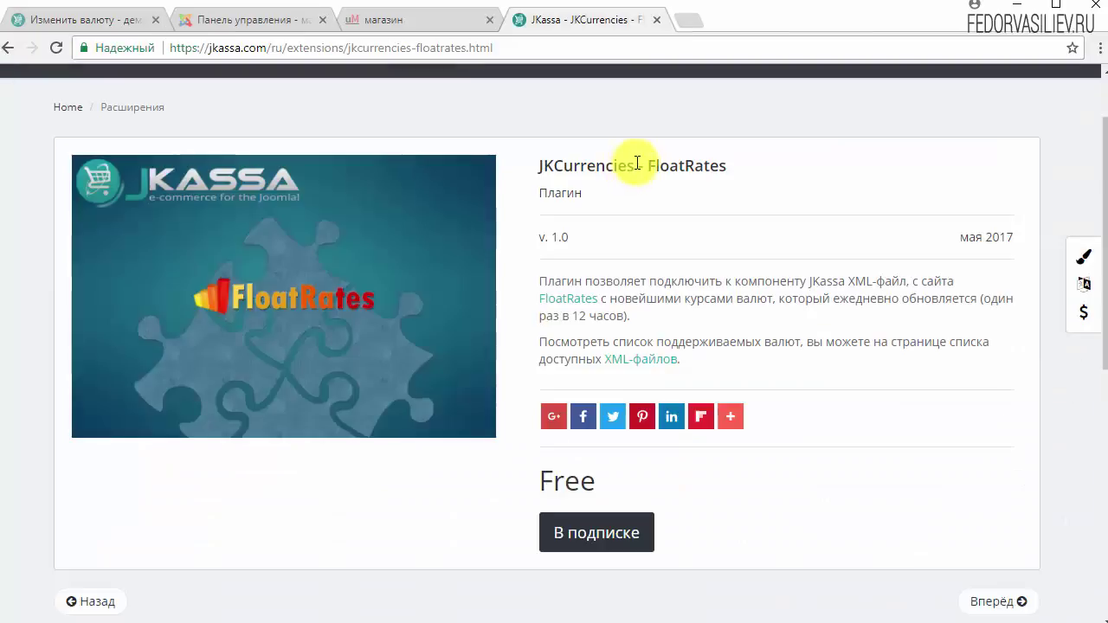
drag(630, 167, 549, 166)
click(593, 303)
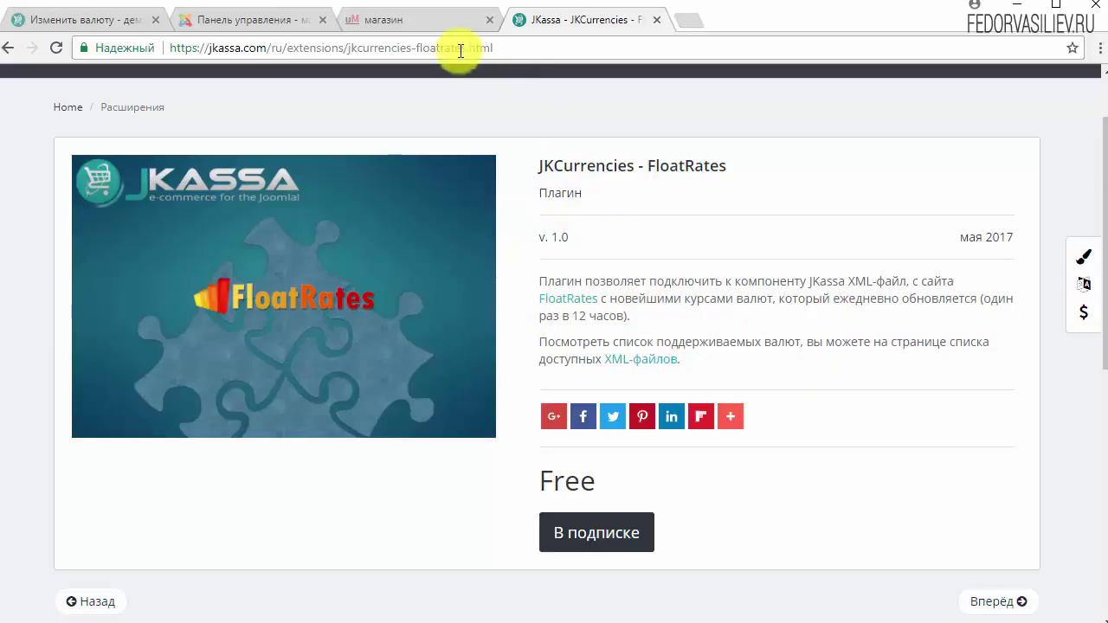
Return to the магазин store's administration and open the JKASSA component's extensions manager
click(268, 21)
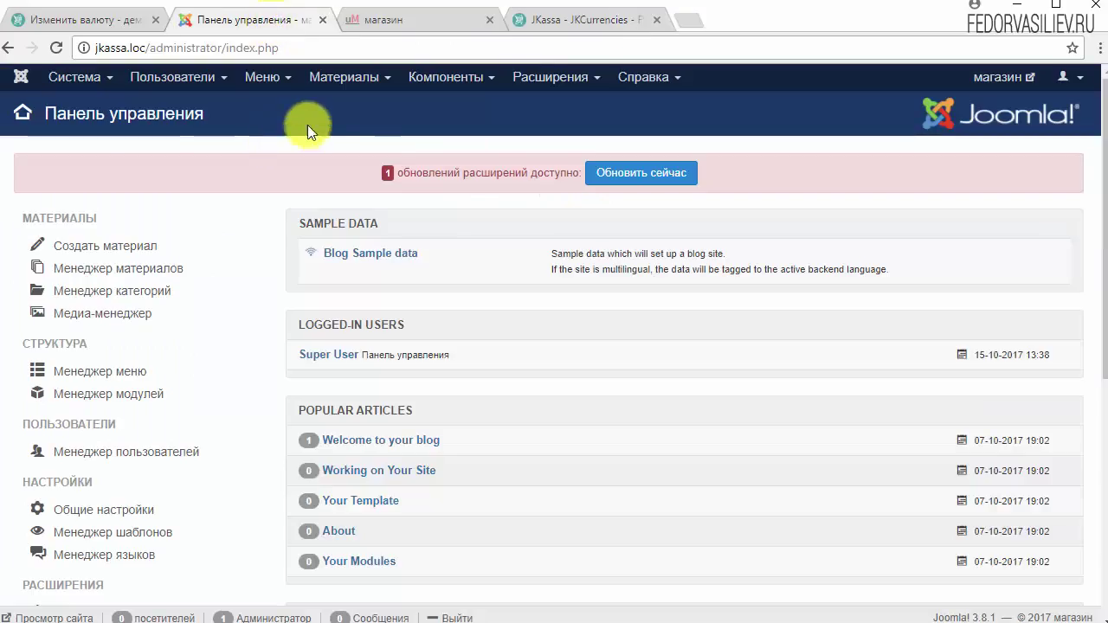
click(440, 76)
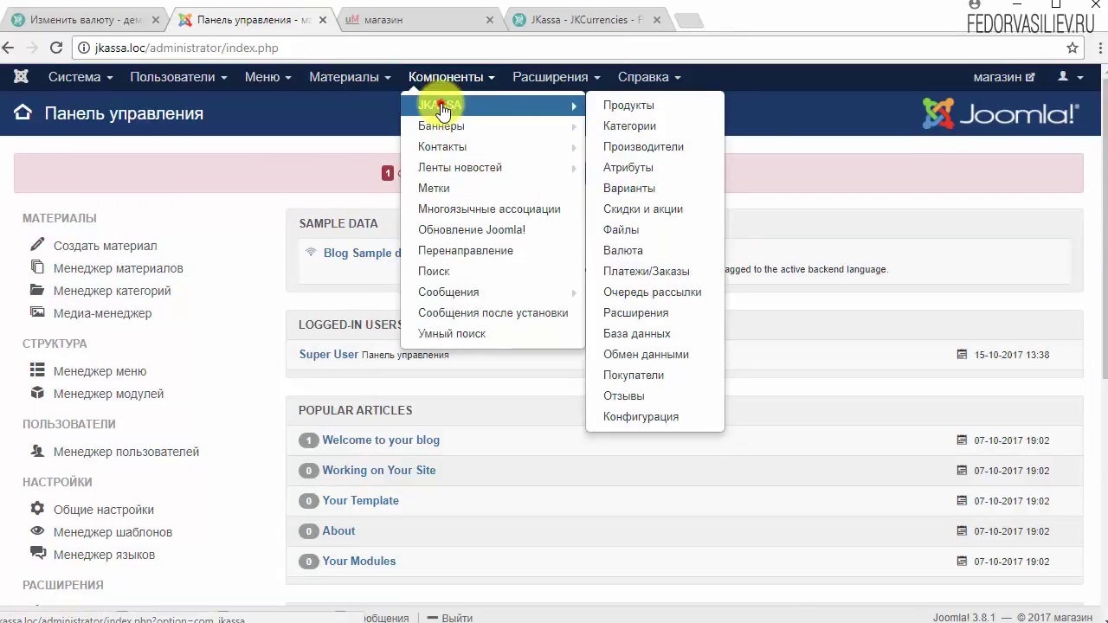
click(441, 107)
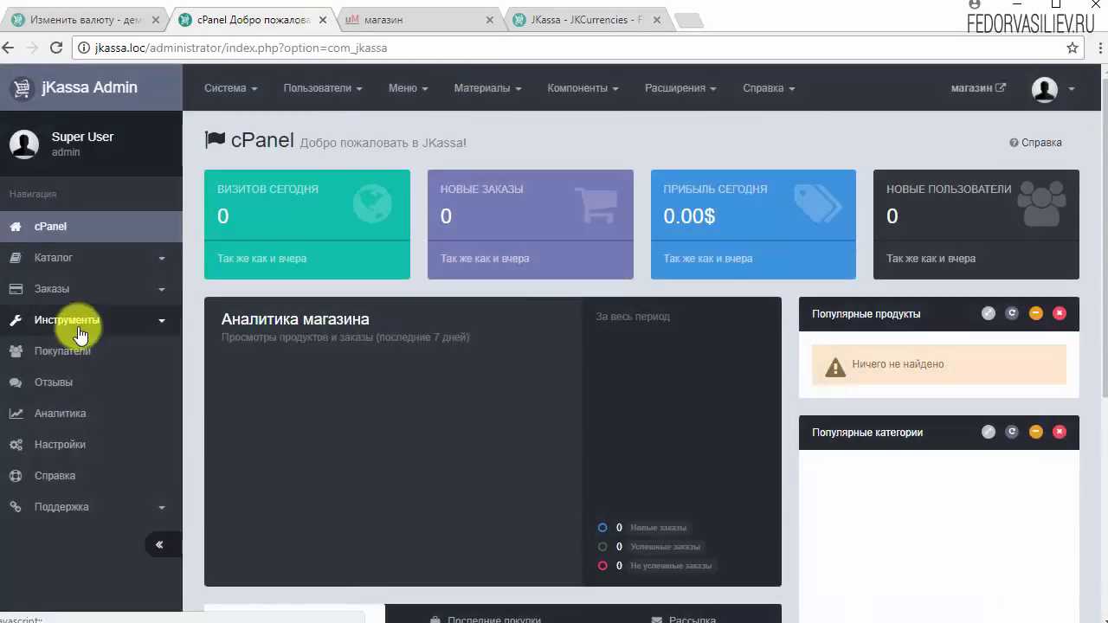
click(81, 329)
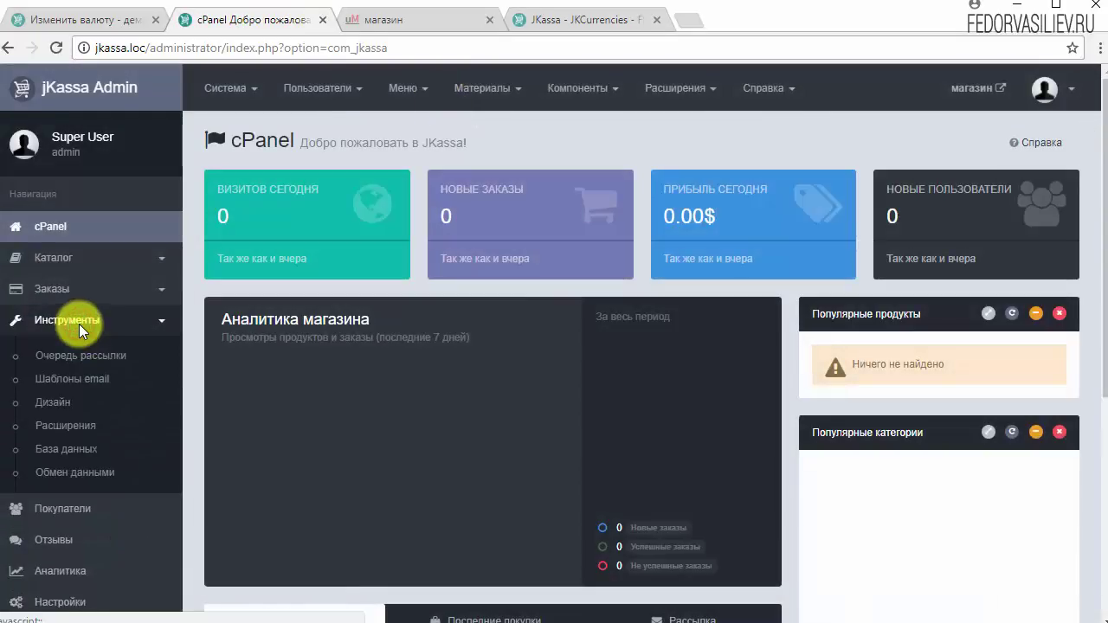
click(69, 425)
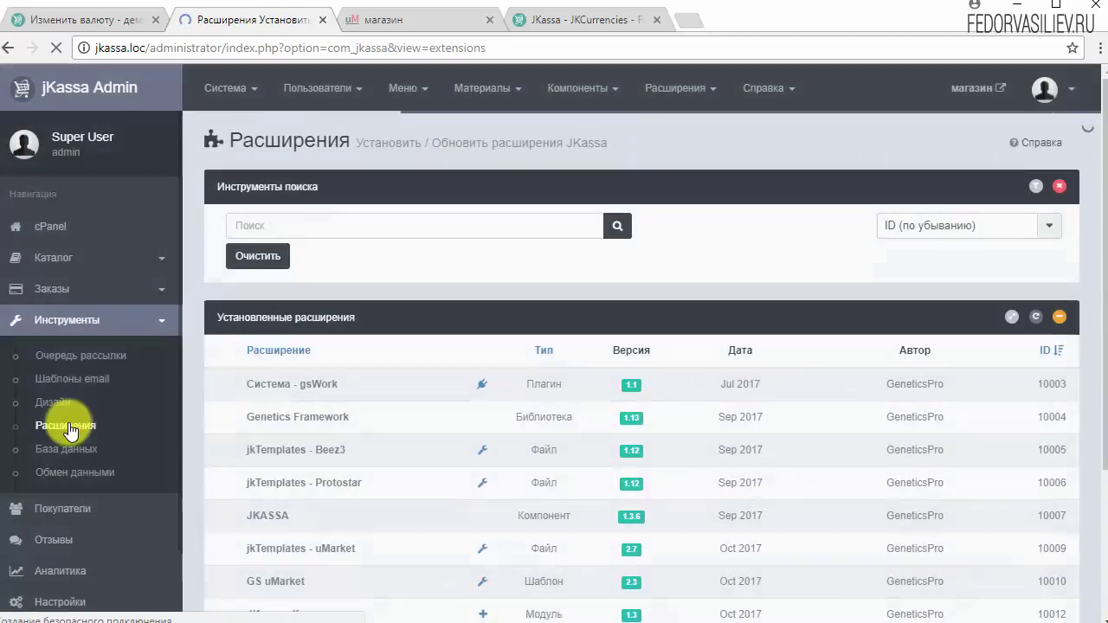
Find the JKCurrencies - FloatRates plugin among the available extensions and install it
scroll(735, 333, down, 5)
scroll(735, 339, down, 1)
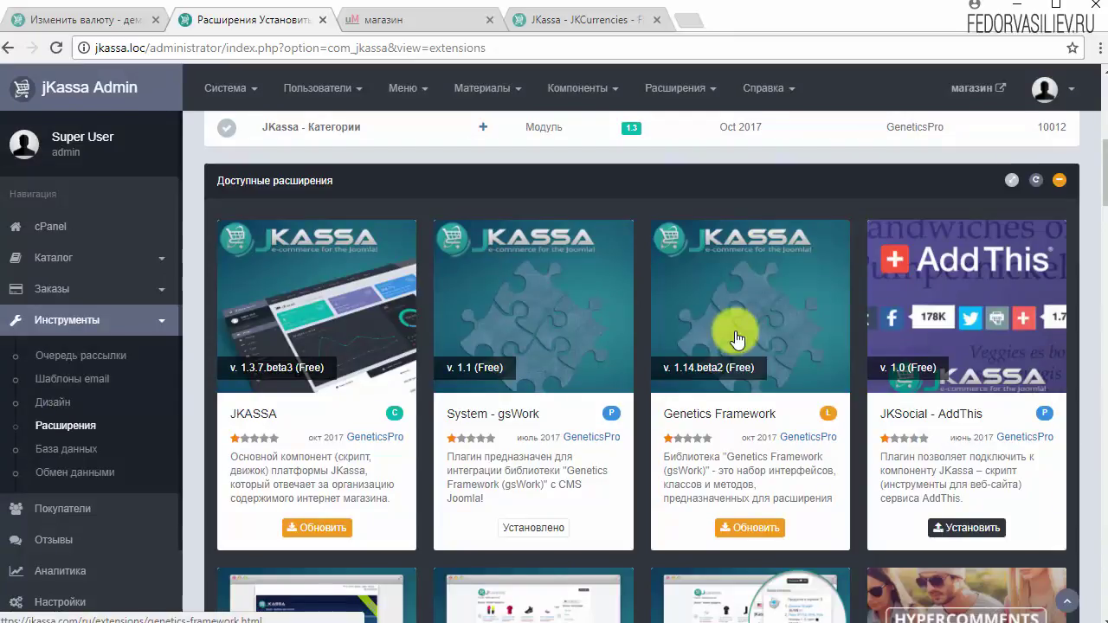
scroll(519, 495, down, 8)
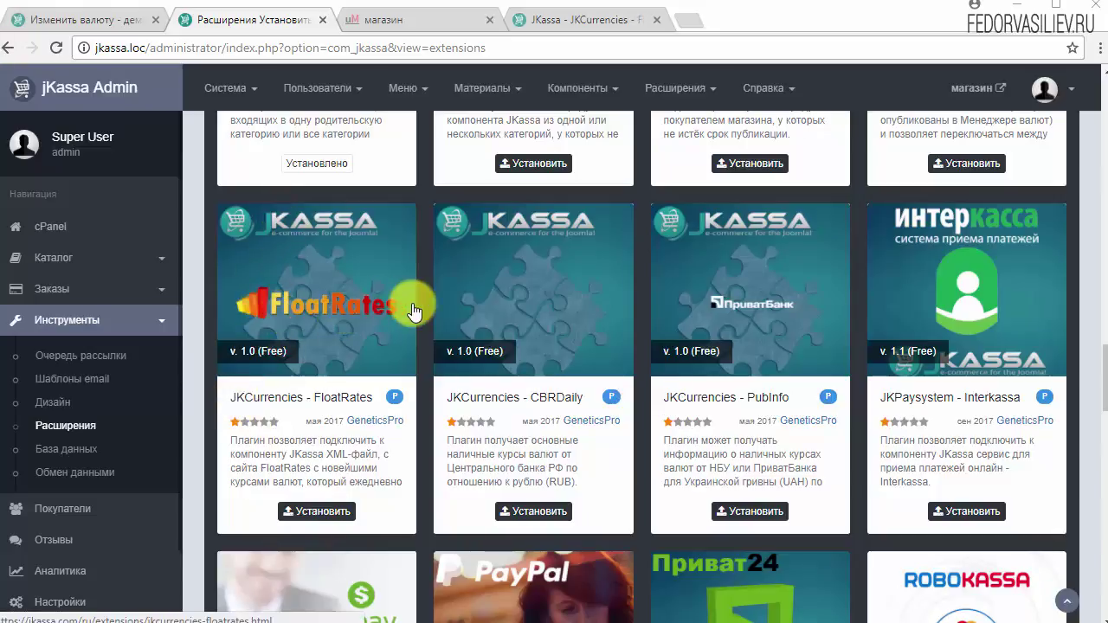
click(308, 512)
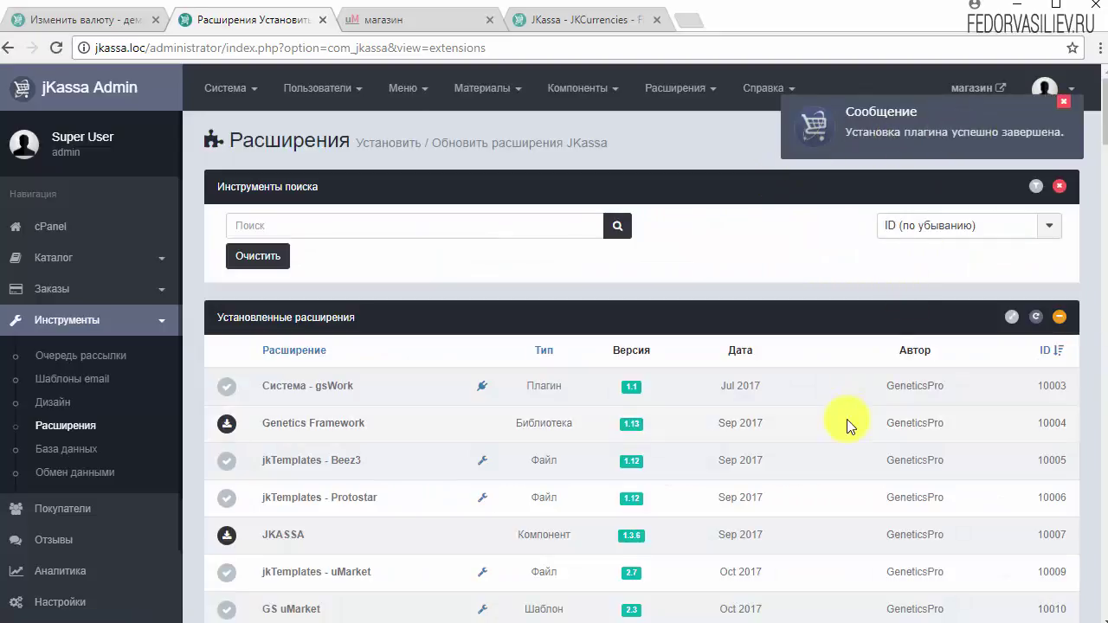
Locate JKCurrencies - FloatRates among the installed extensions and set the plugin's state to Включено
scroll(846, 419, down, 2)
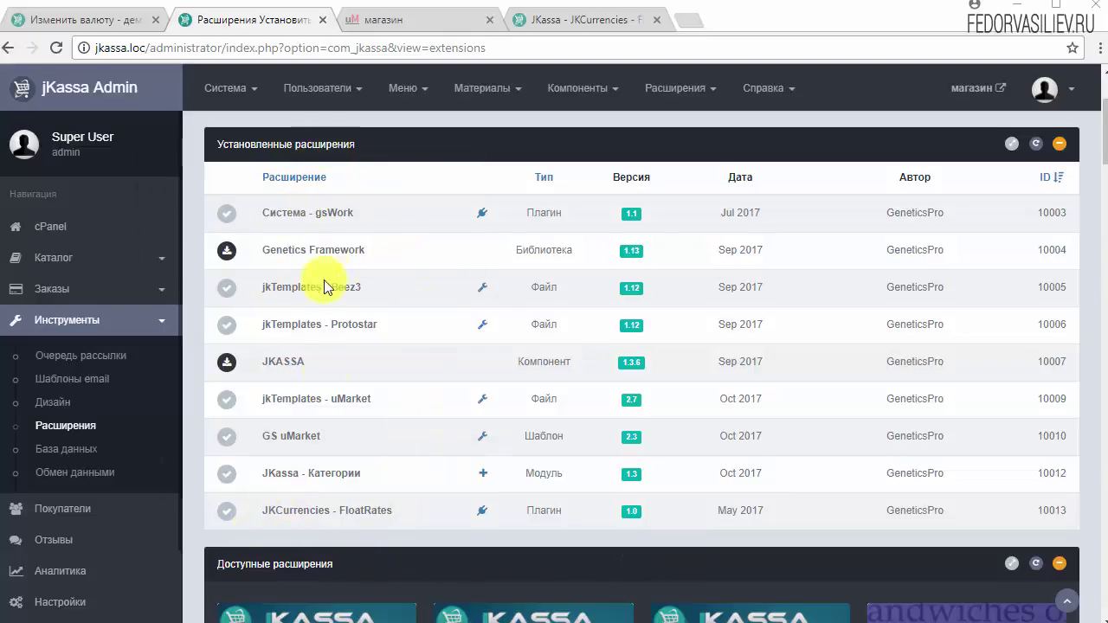
drag(410, 511, 267, 514)
click(400, 514)
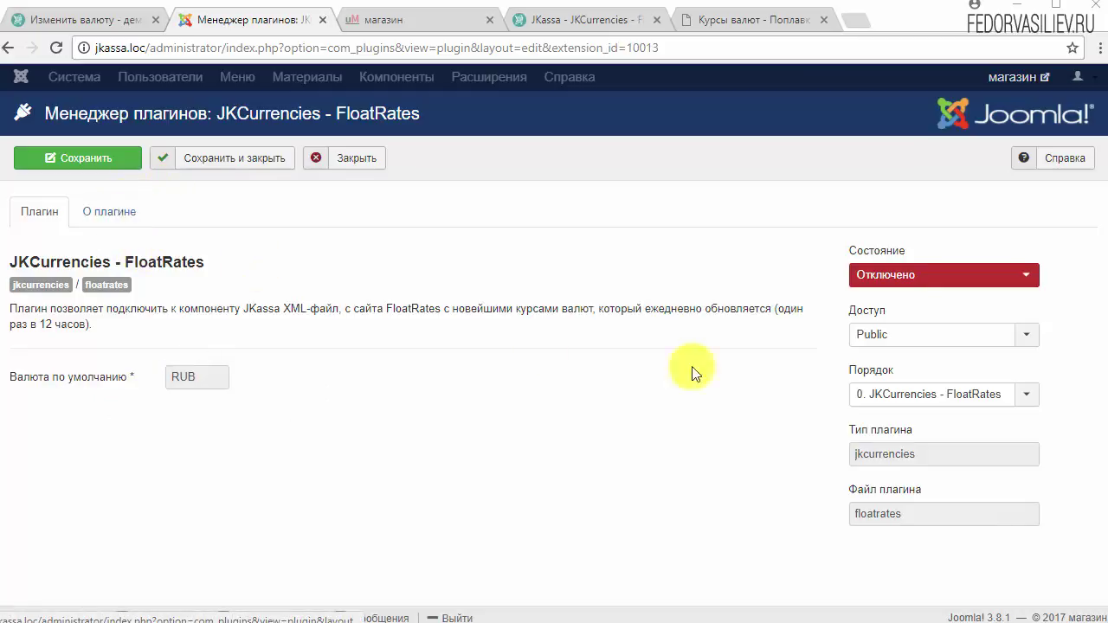
click(865, 275)
click(857, 294)
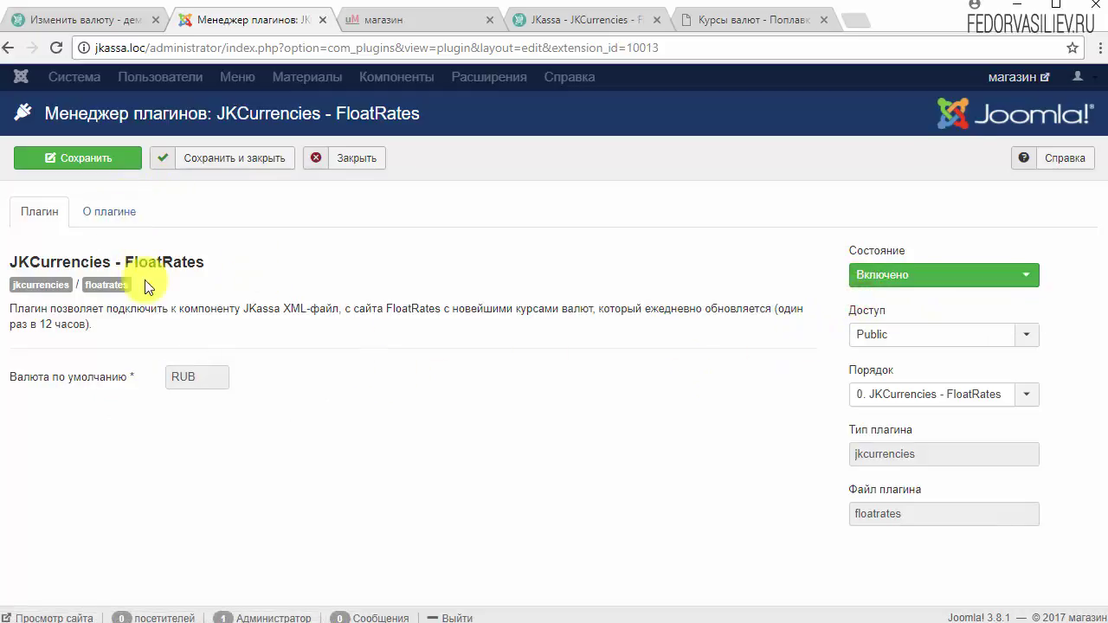
Open the FloatRates website from the plugin's information page, and save the plugin's settings
click(116, 216)
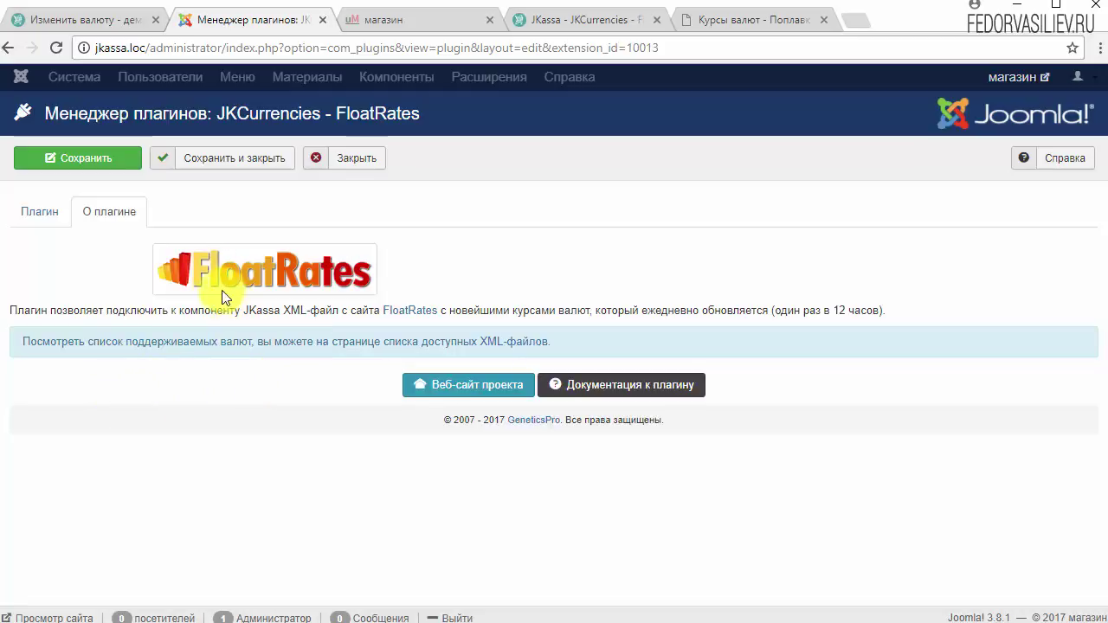
click(426, 313)
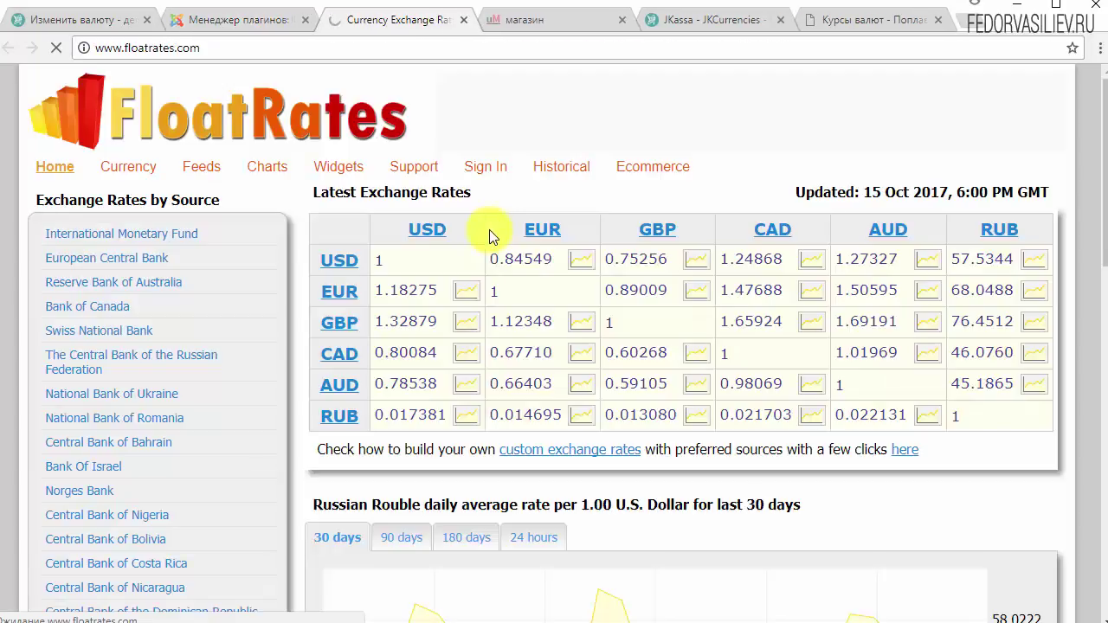
click(264, 44)
click(232, 19)
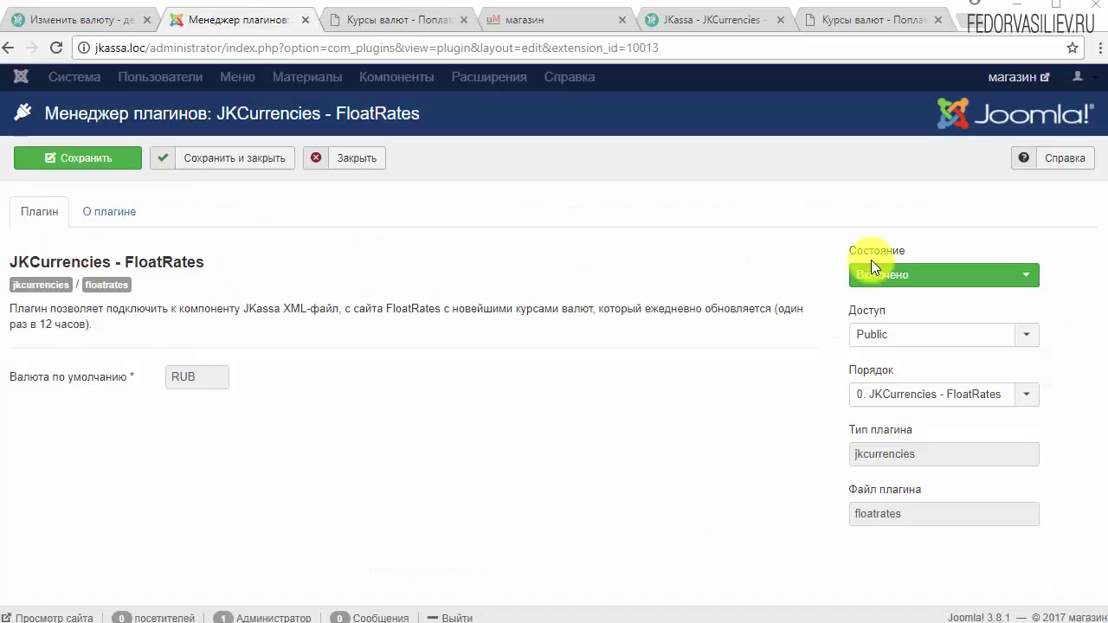
click(98, 165)
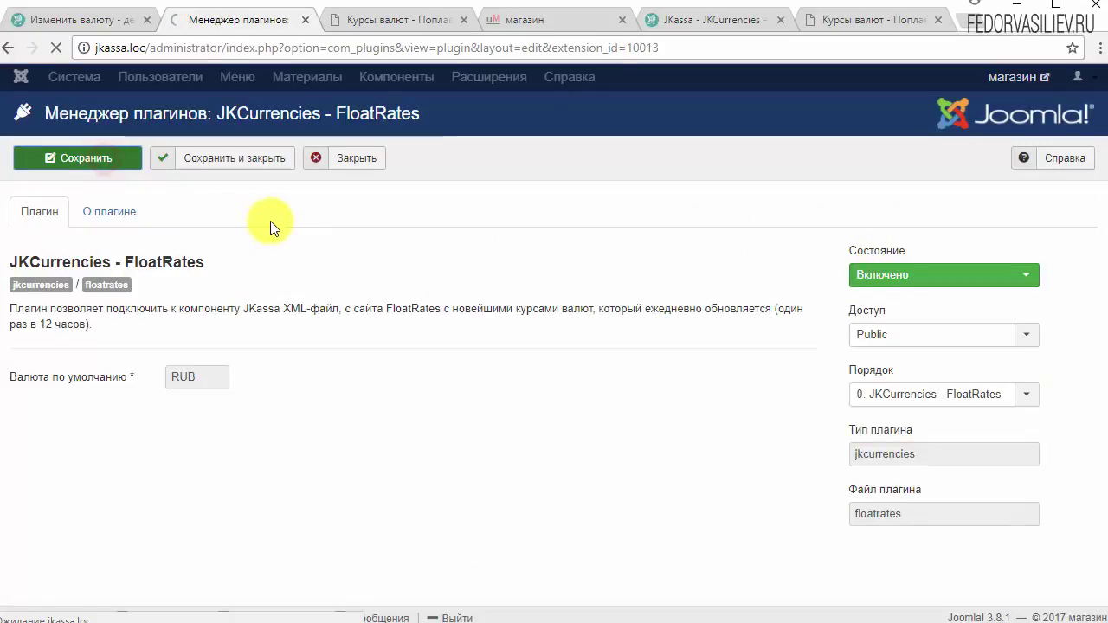
On the FloatRates website, look up the U.S. dollar rates and highlight the Russian rouble's rate per dollar
click(354, 26)
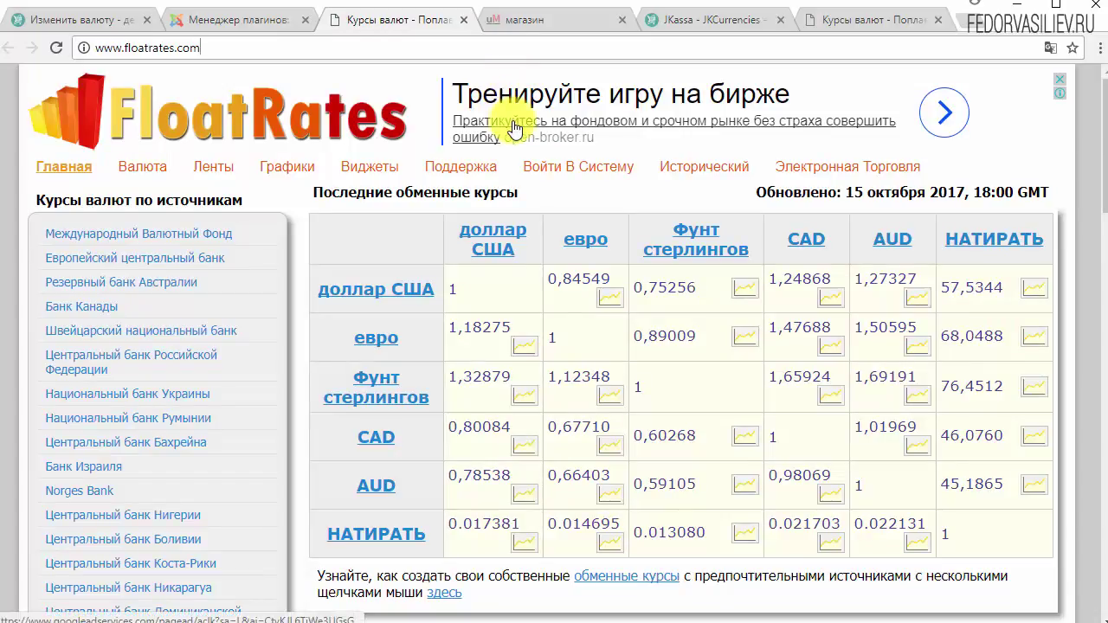
scroll(303, 177, down, 3)
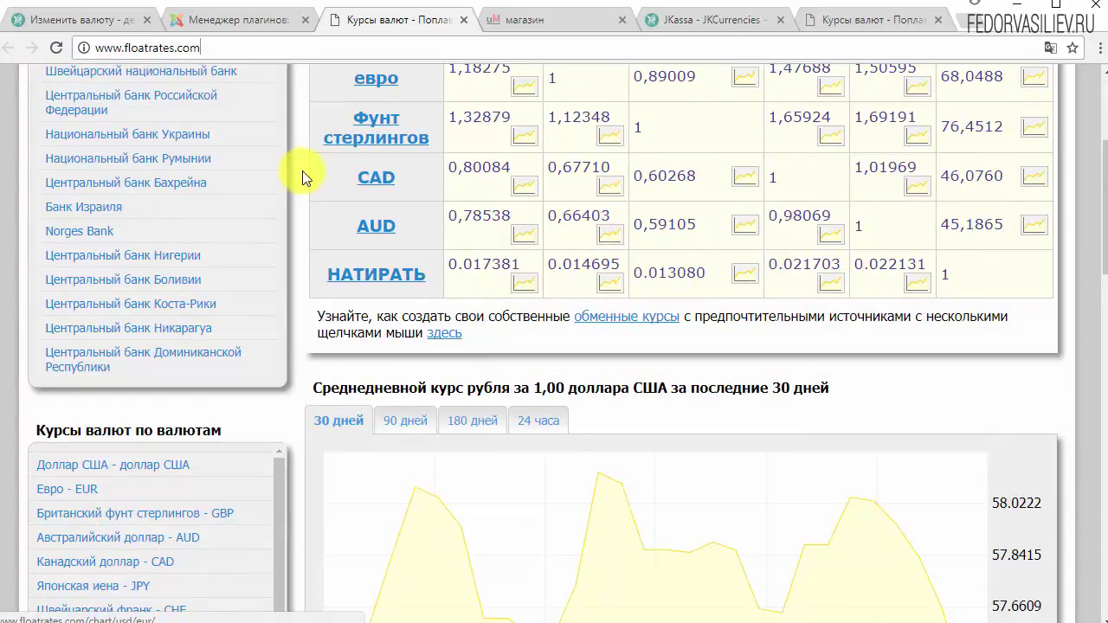
scroll(305, 173, down, 2)
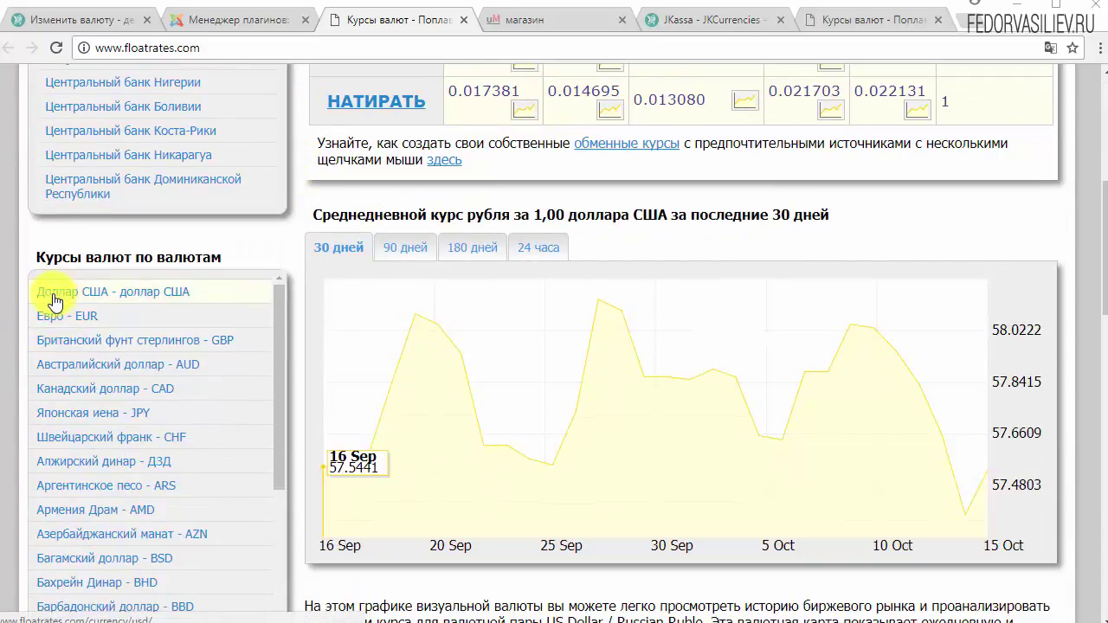
click(119, 294)
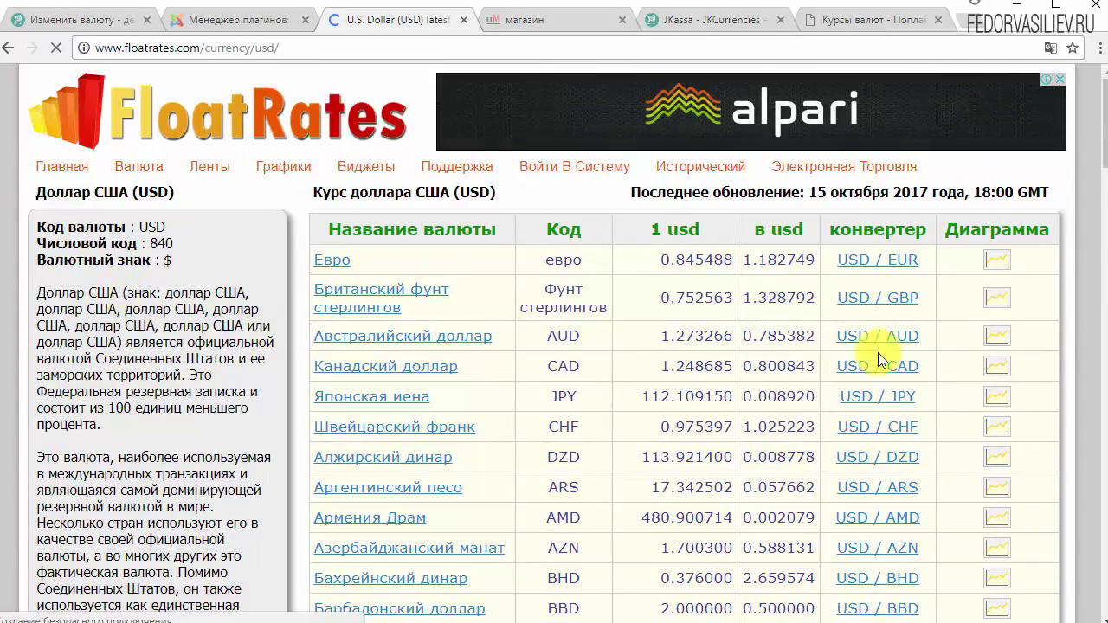
scroll(655, 421, down, 12)
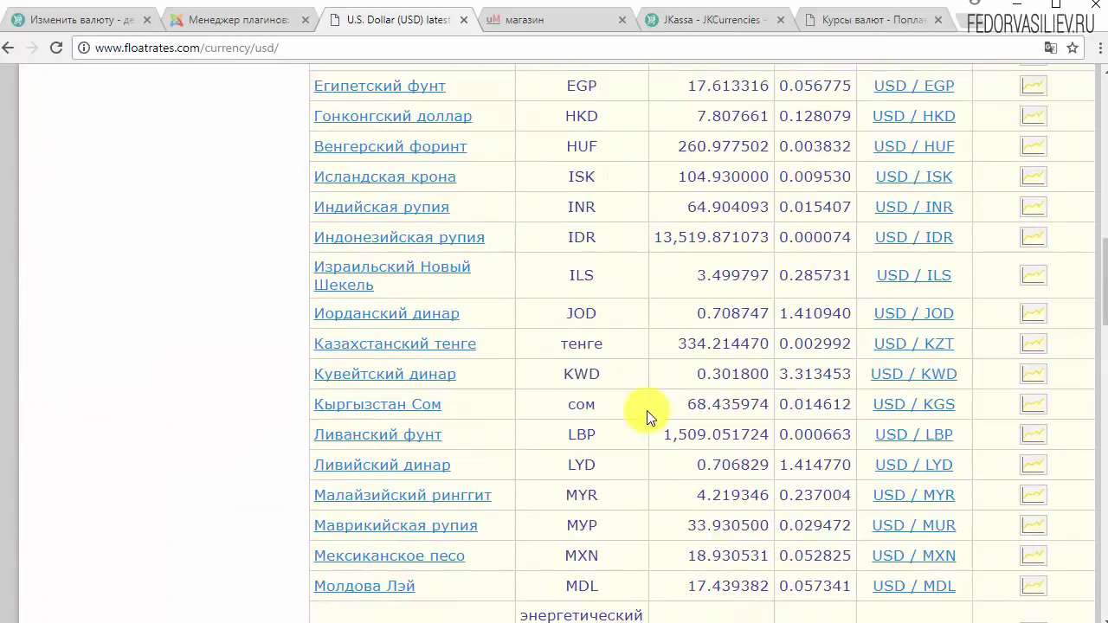
scroll(649, 420, down, 8)
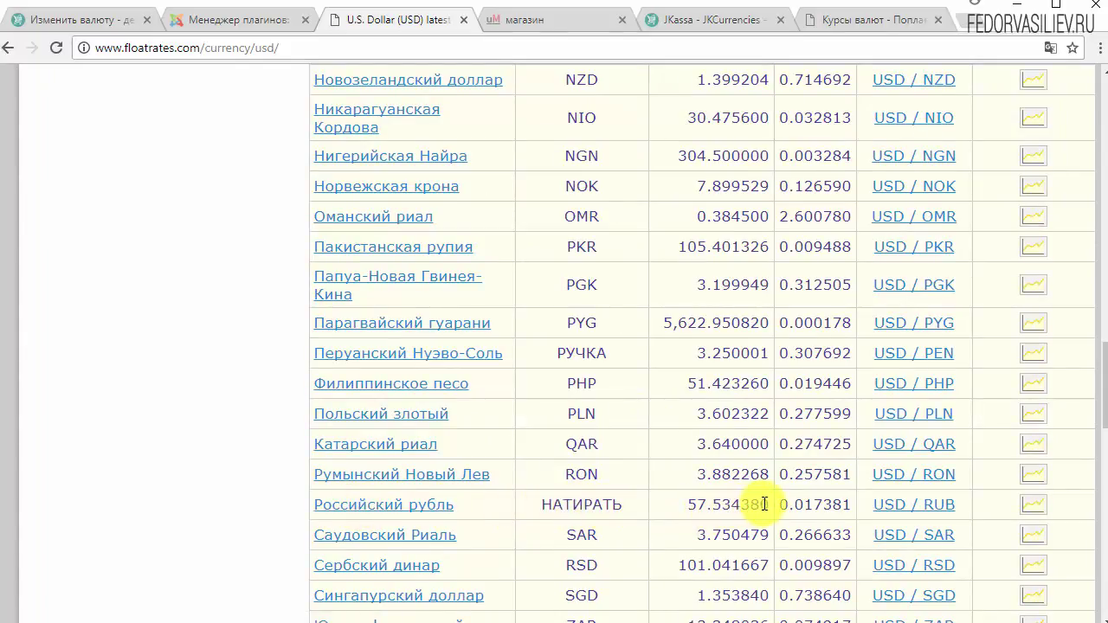
drag(769, 502, 692, 504)
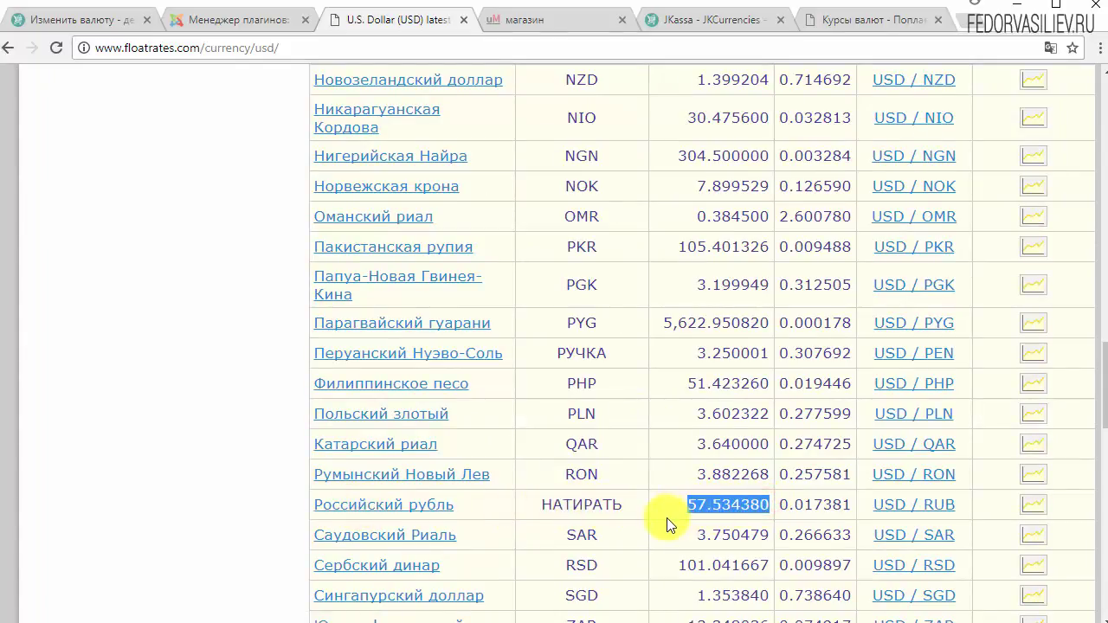
Copy the Russian rouble's rate per dollar from FloatRates, and open jKassa's currency list in the Joomla administration
right_click(708, 507)
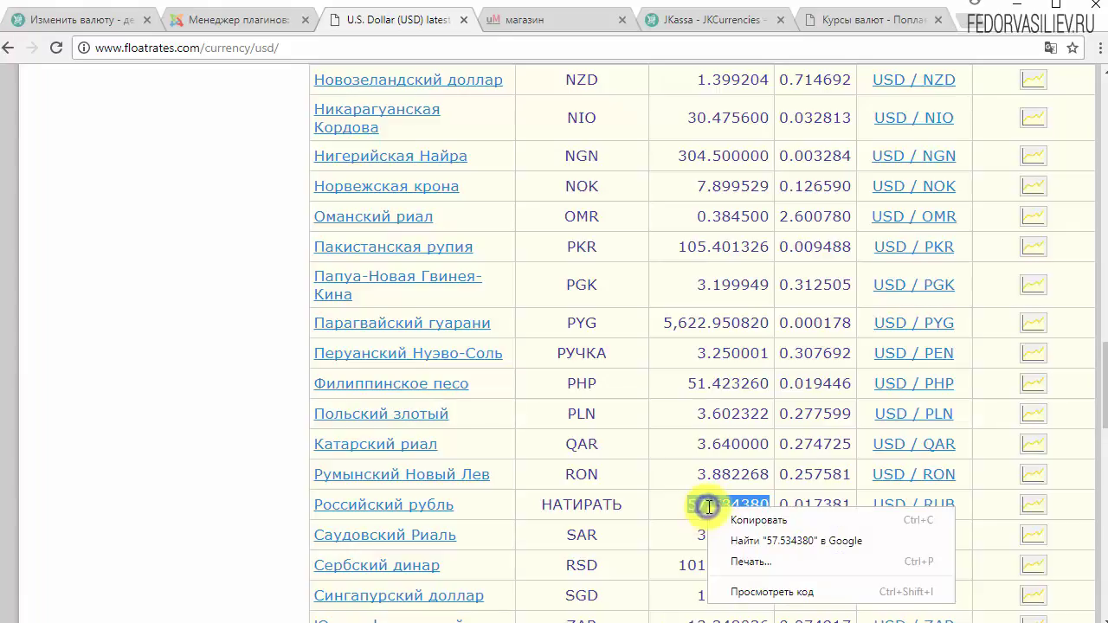
click(734, 519)
click(221, 19)
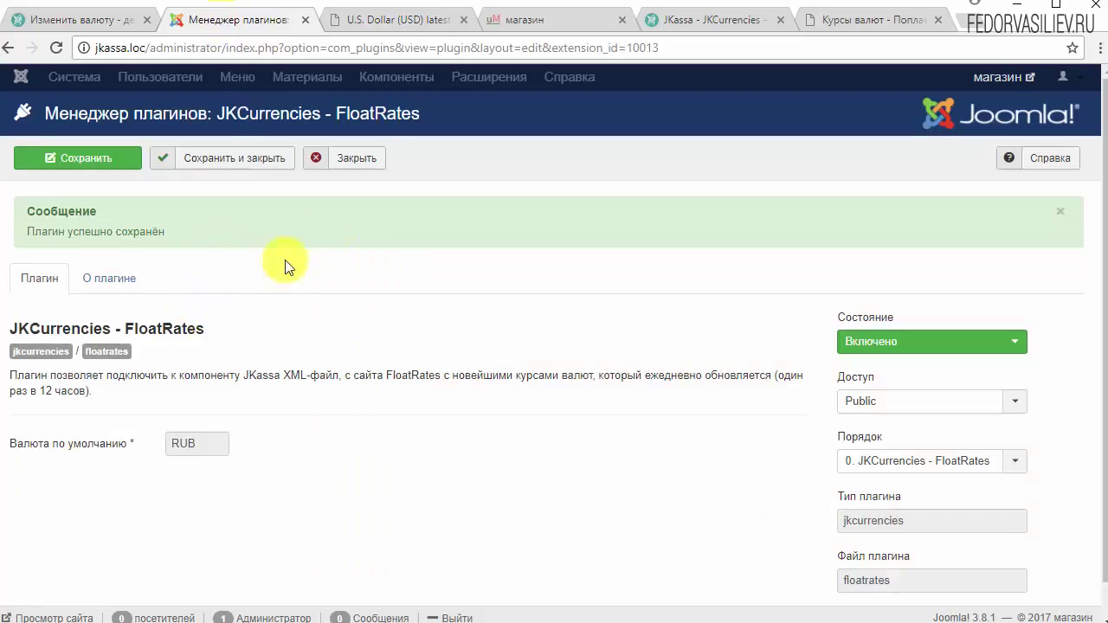
click(357, 159)
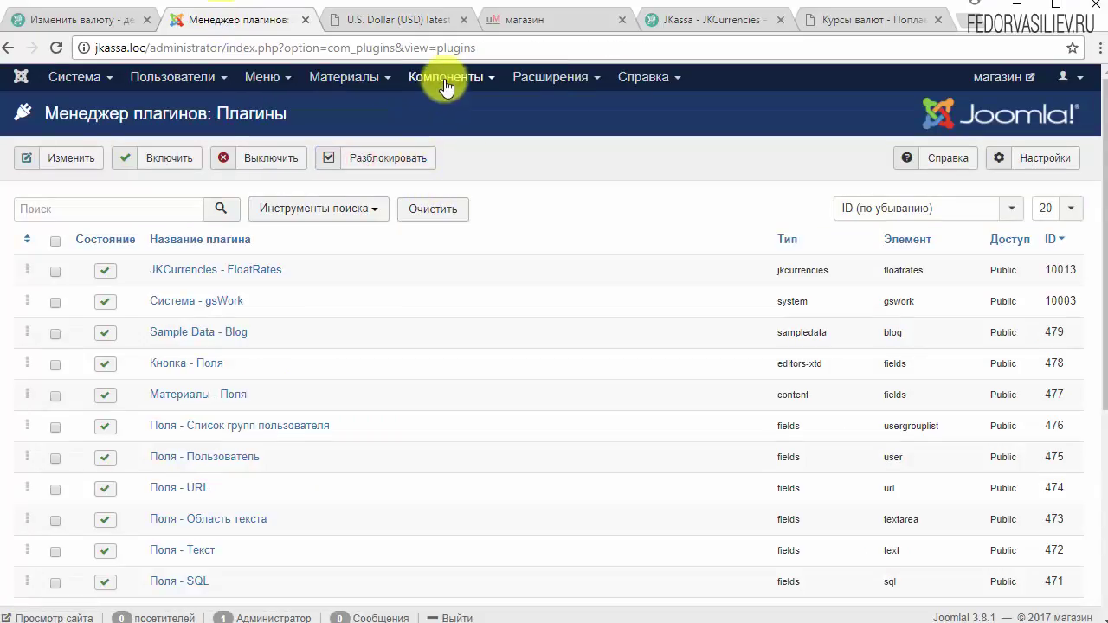
click(445, 77)
mouse_move(453, 108)
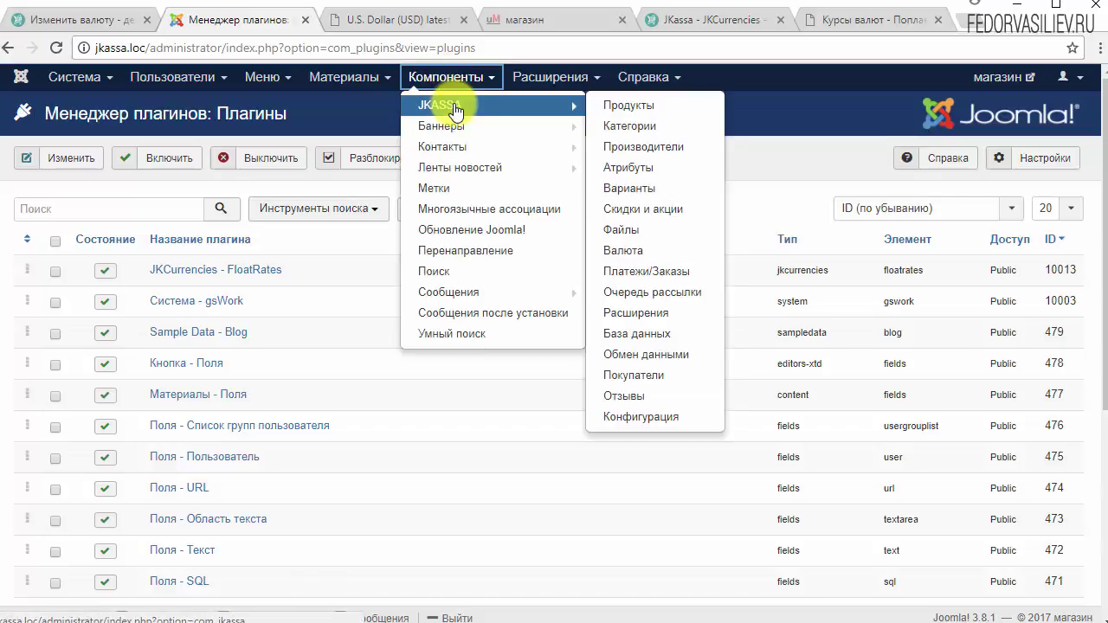
click(623, 251)
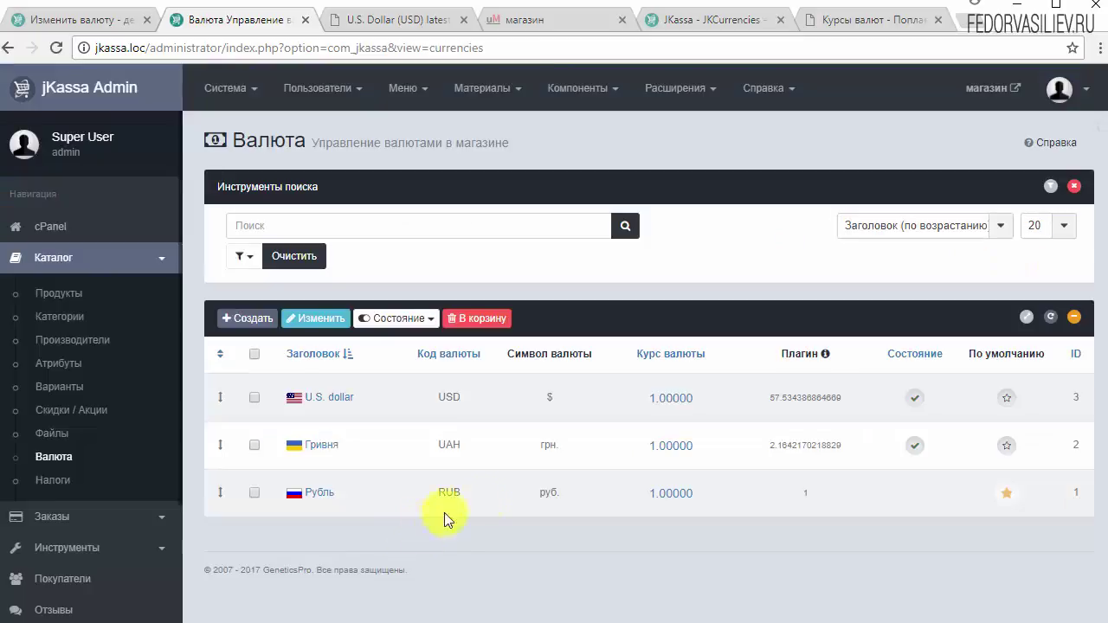
click(334, 398)
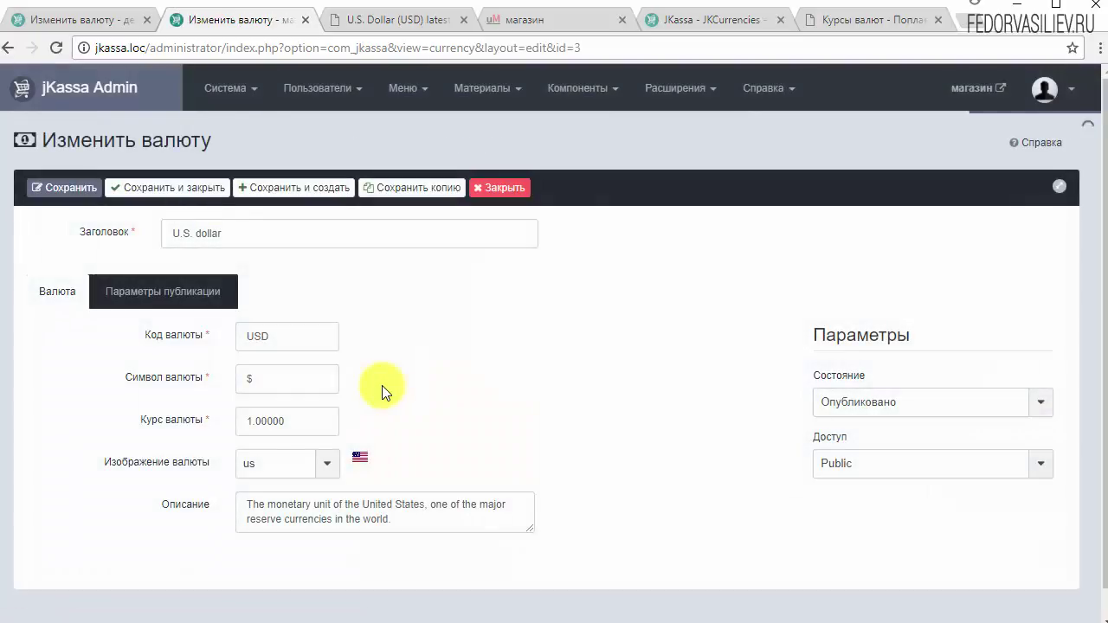
double_click(300, 408)
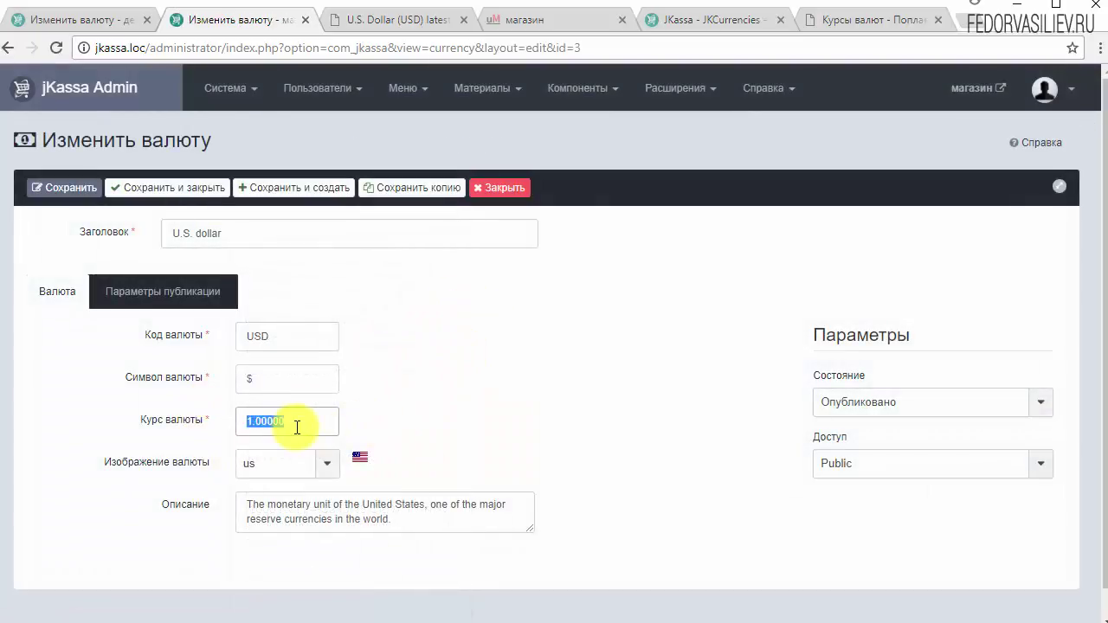
click(504, 188)
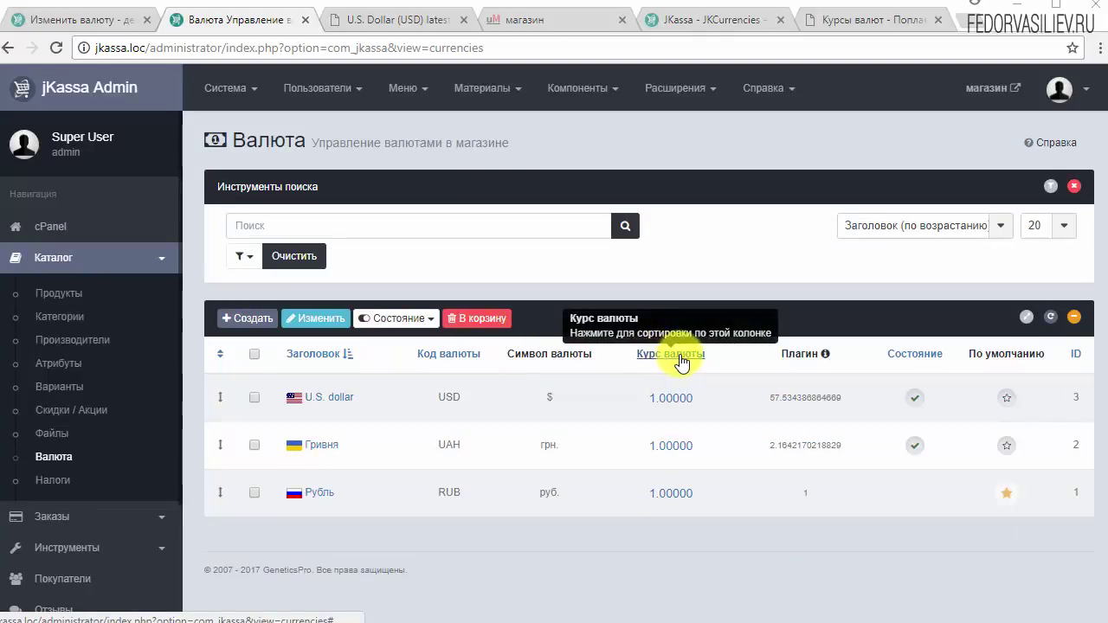
Set the U.S. dollar's exchange rate in the currency list to the copied value 57.534380
click(665, 404)
scroll(667, 416, down, 2)
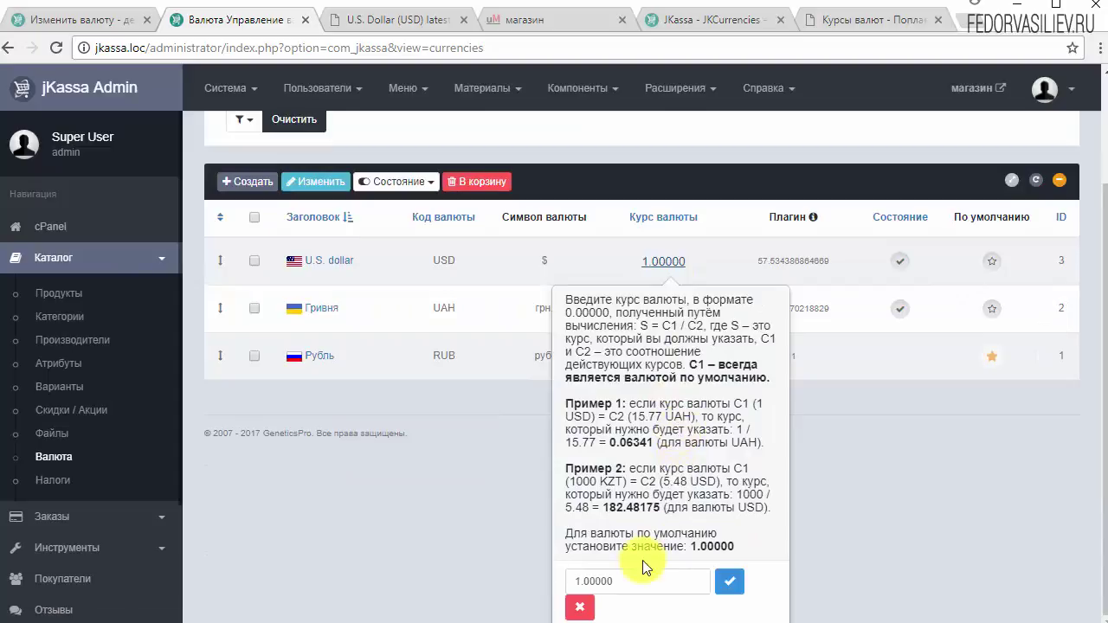
drag(628, 582, 574, 582)
right_click(587, 581)
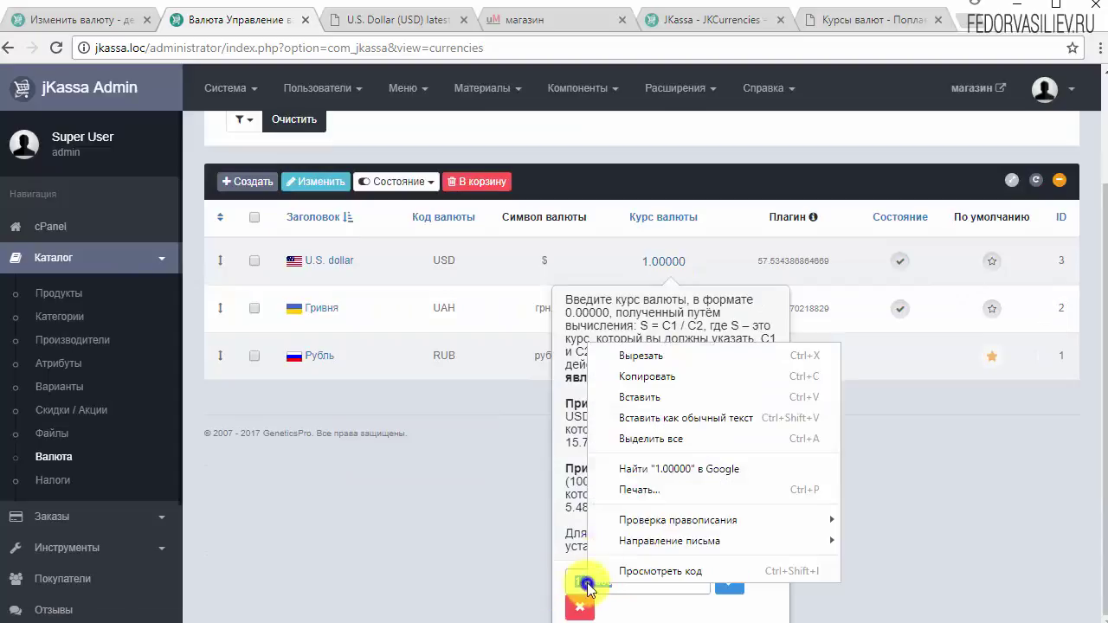
click(647, 396)
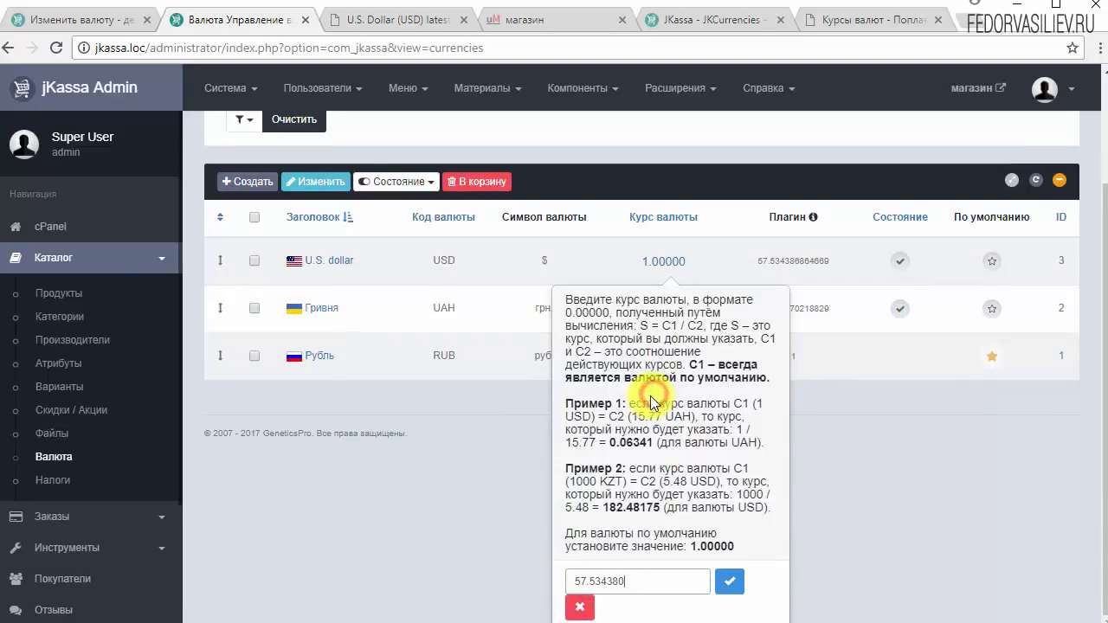
click(728, 581)
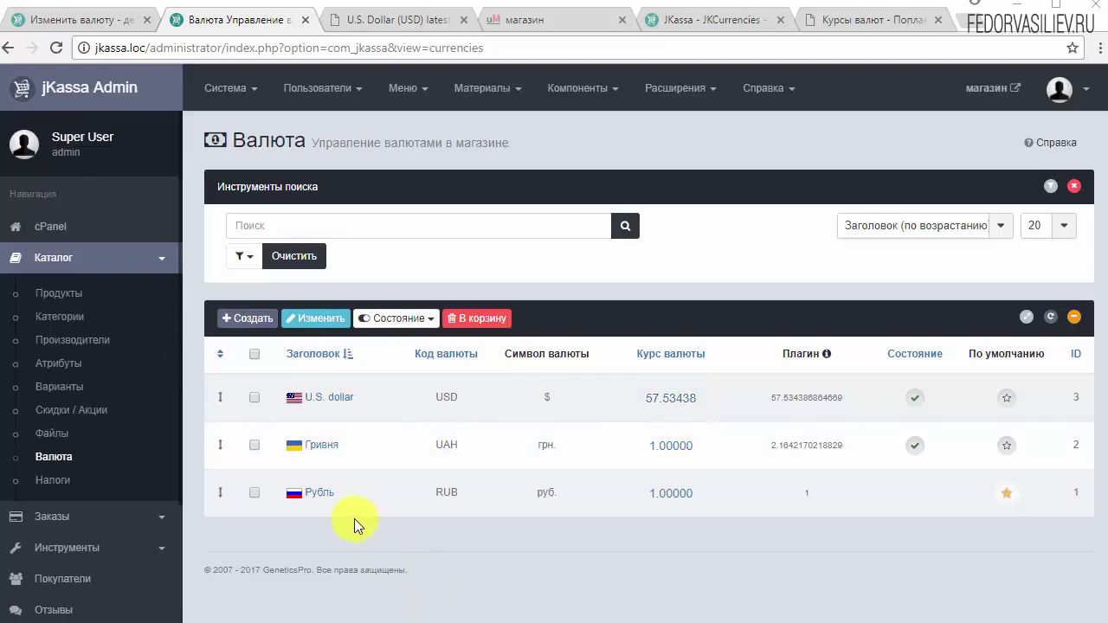
Return to the FloatRates home page and open the Ukrainian hryvnia's rates from the list of currencies
scroll(295, 325, up, 20)
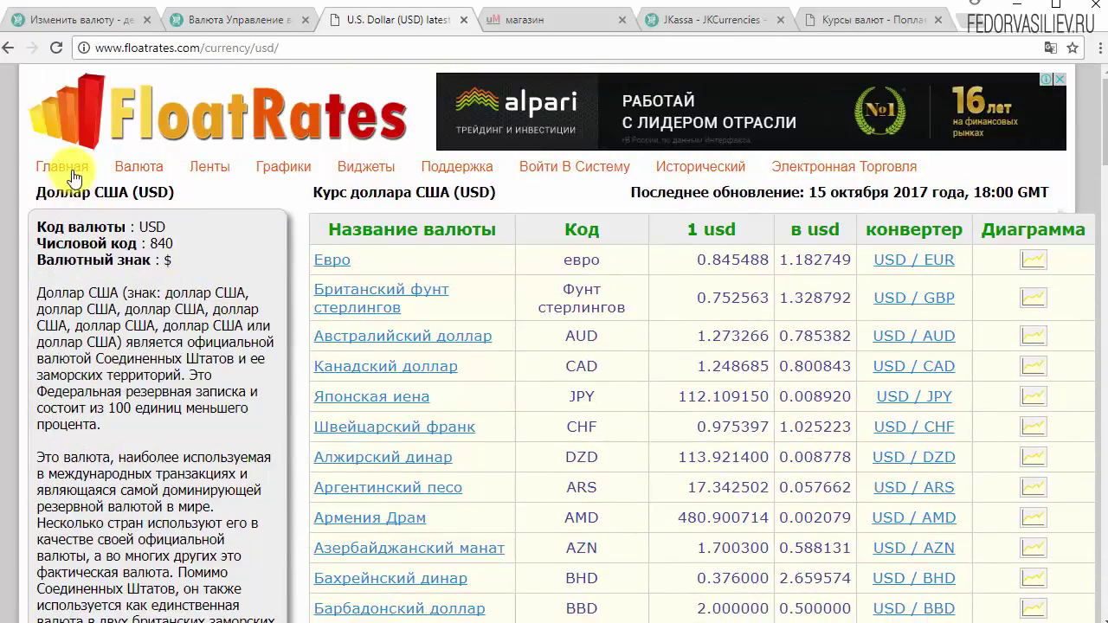
click(60, 167)
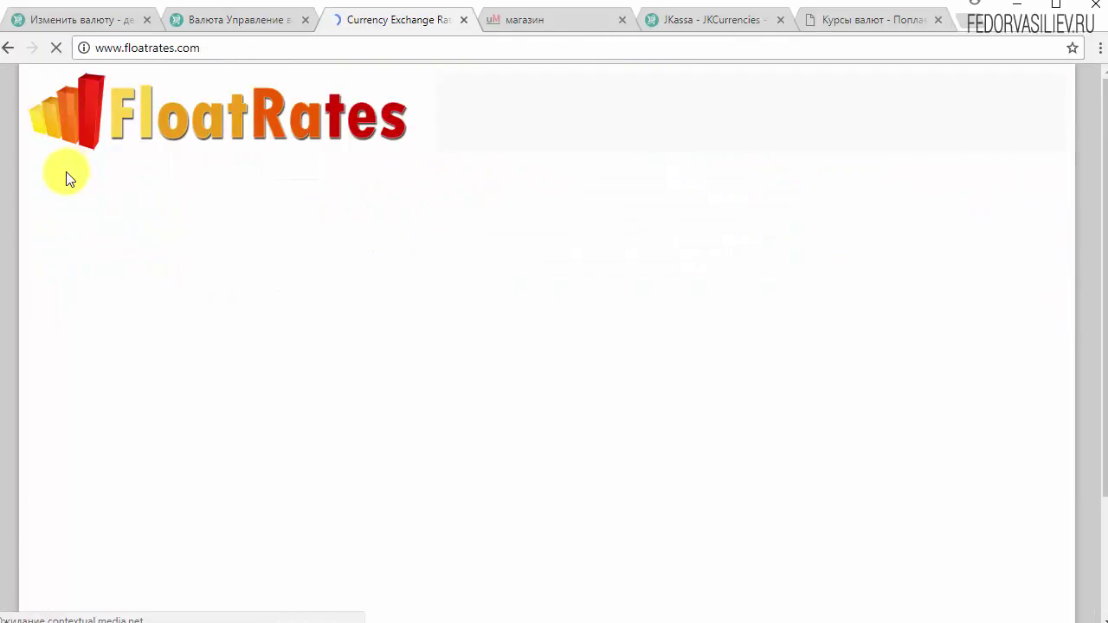
scroll(210, 296, down, 6)
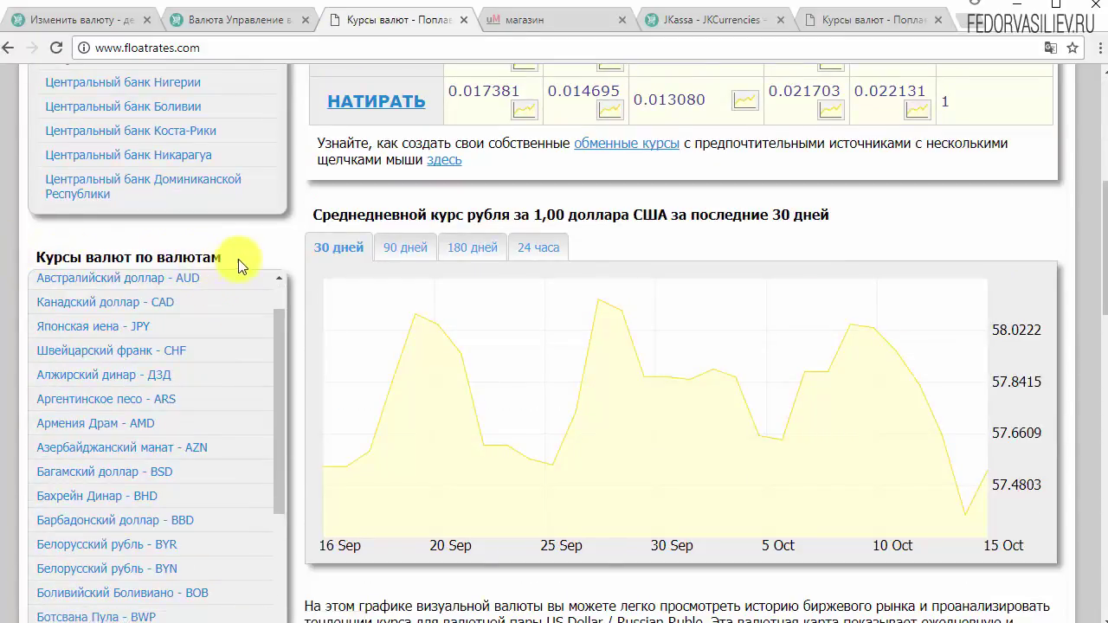
scroll(260, 285, up, 8)
scroll(260, 292, down, 8)
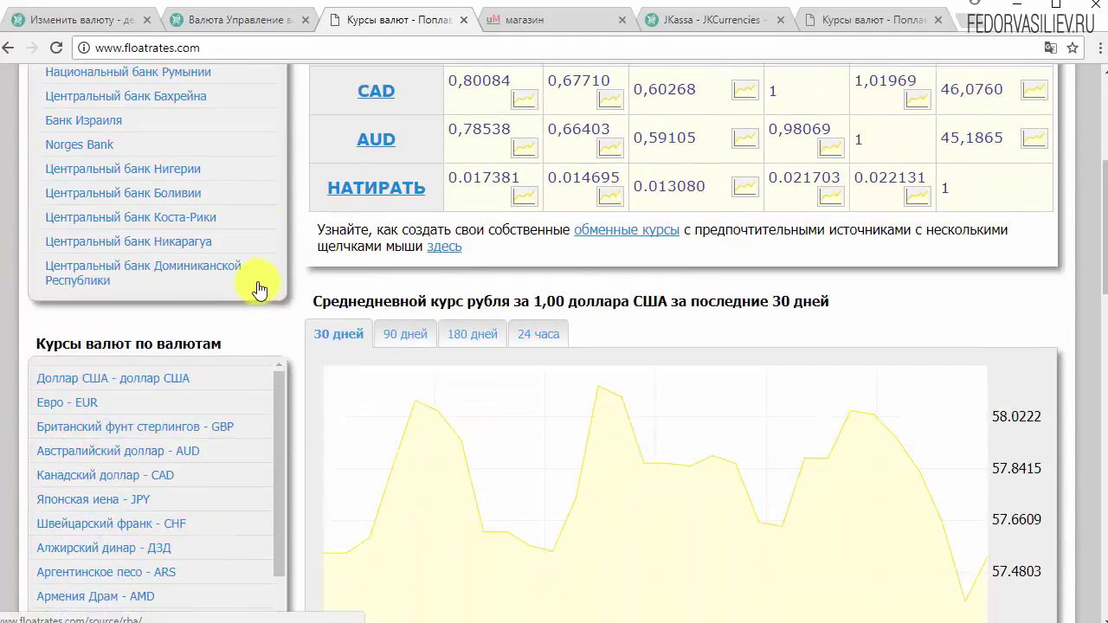
drag(275, 308, 284, 287)
scroll(285, 288, down, 15)
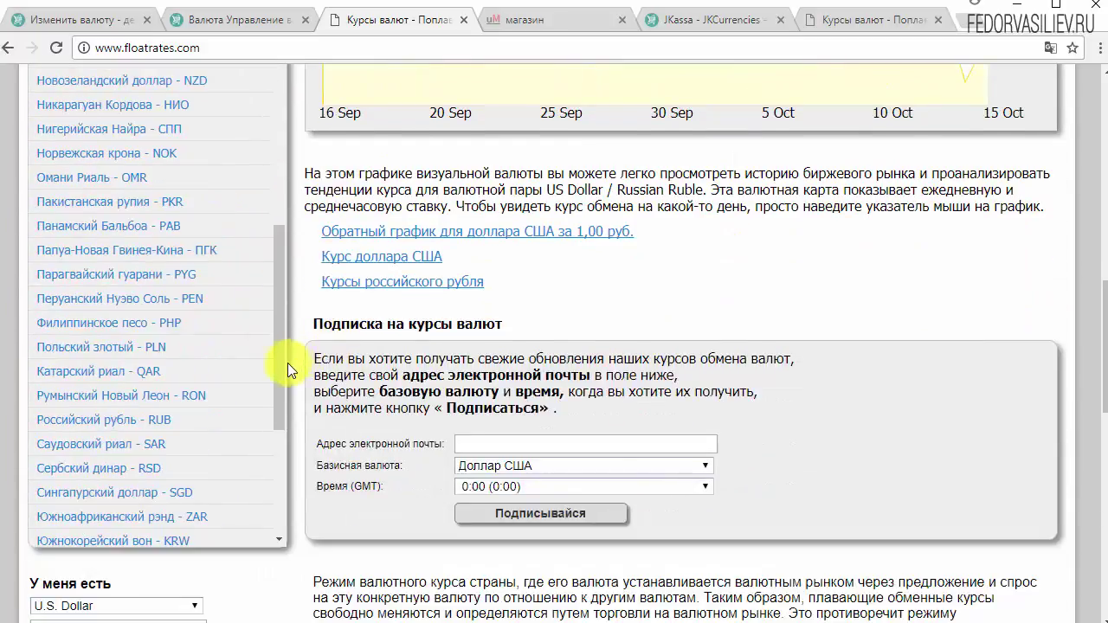
drag(280, 368, 277, 517)
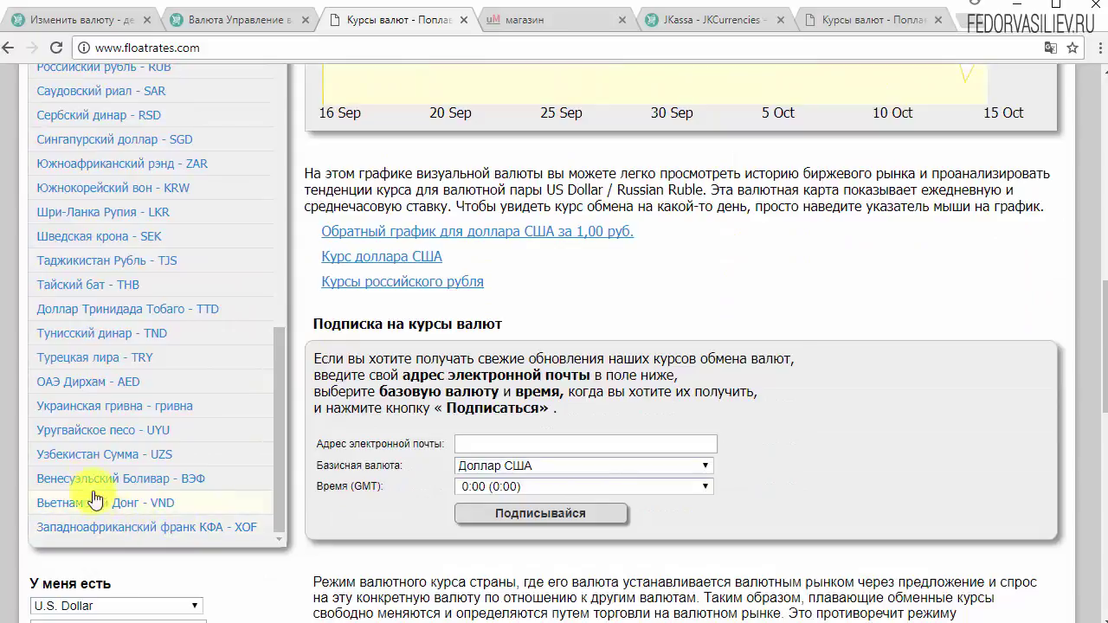
click(127, 413)
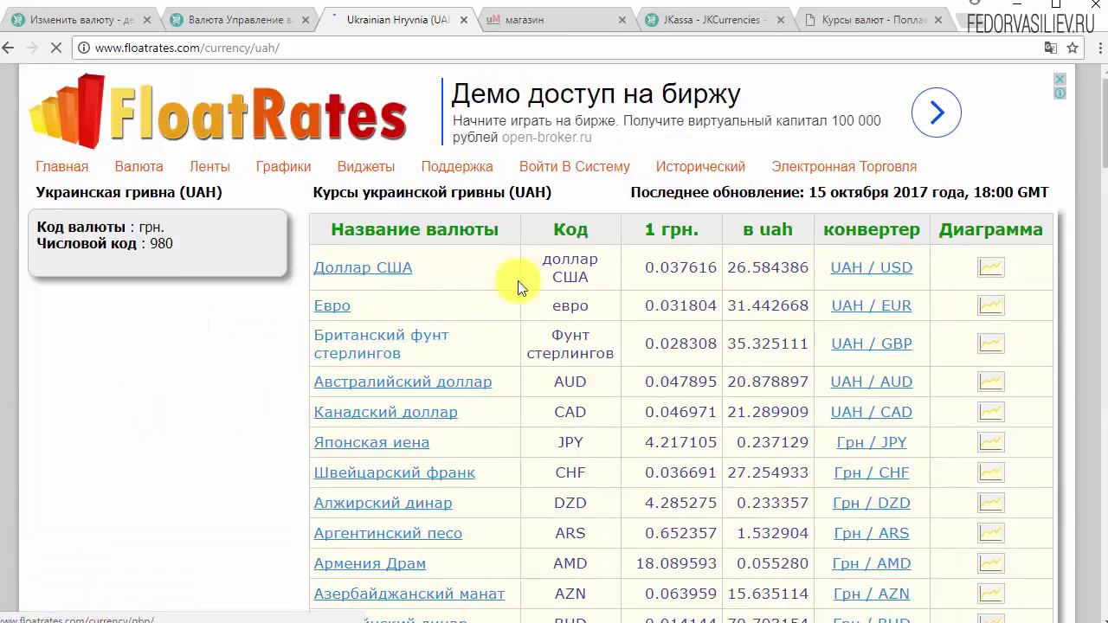
Find the Russian rouble in the hryvnia rate table and copy its rate per one hryvnia
scroll(518, 280, down, 20)
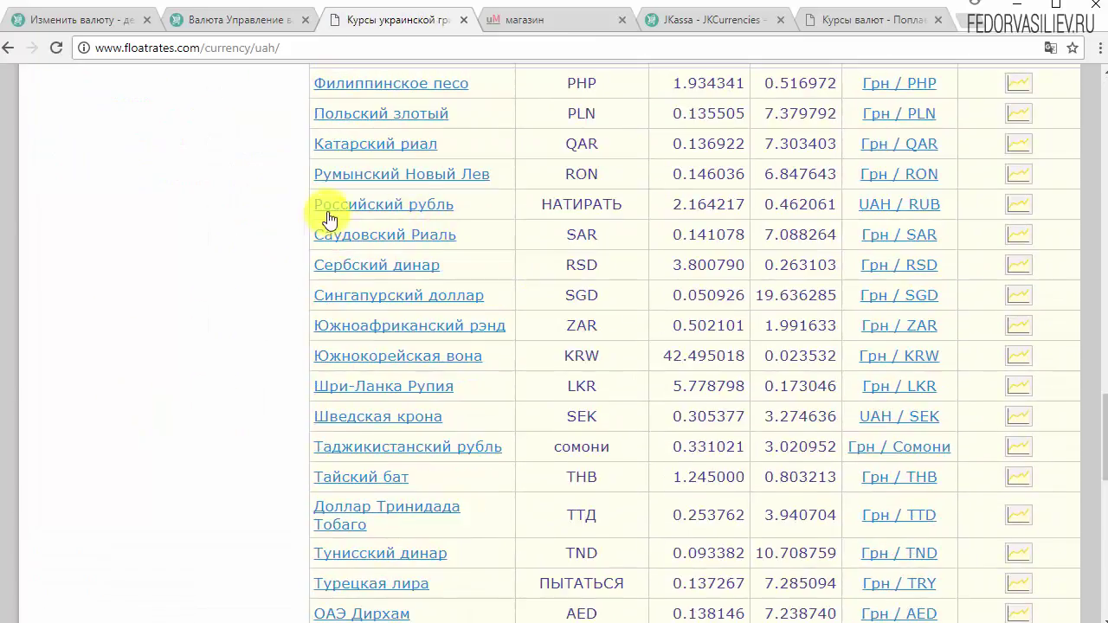
drag(742, 204, 676, 202)
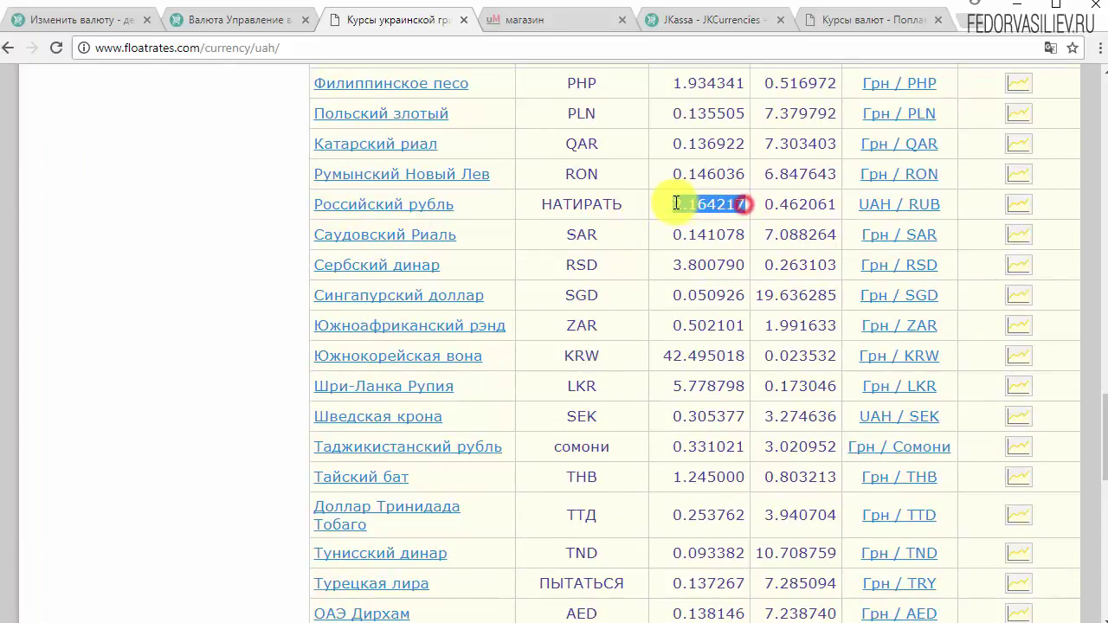
right_click(674, 202)
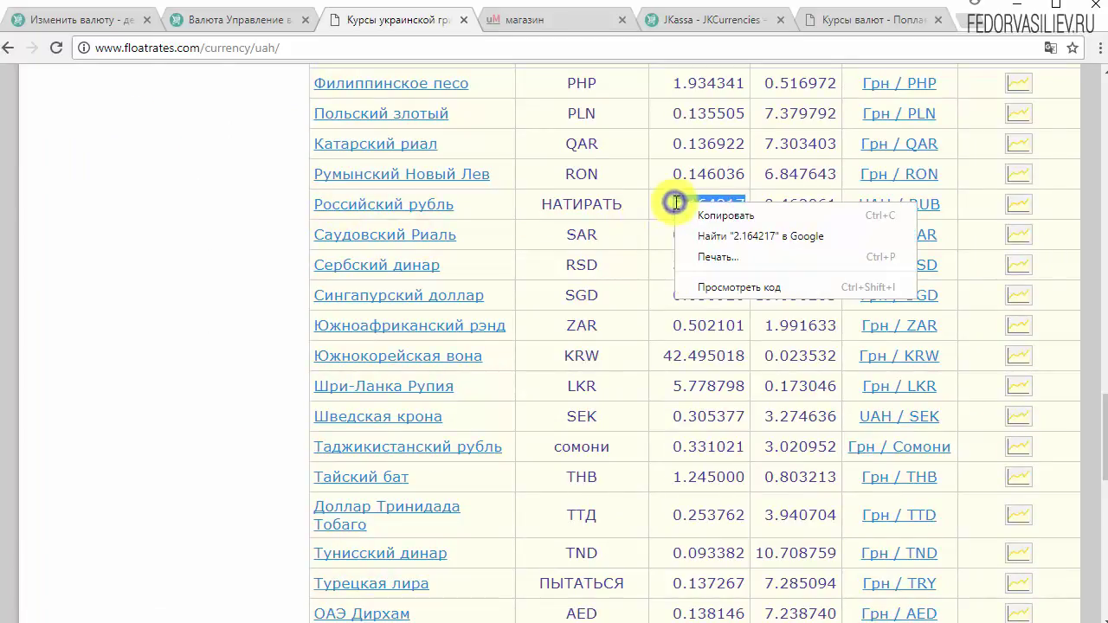
click(727, 216)
Set the exchange rate of Гривня in jKassa's currency list to the copied value 2.164217
click(241, 19)
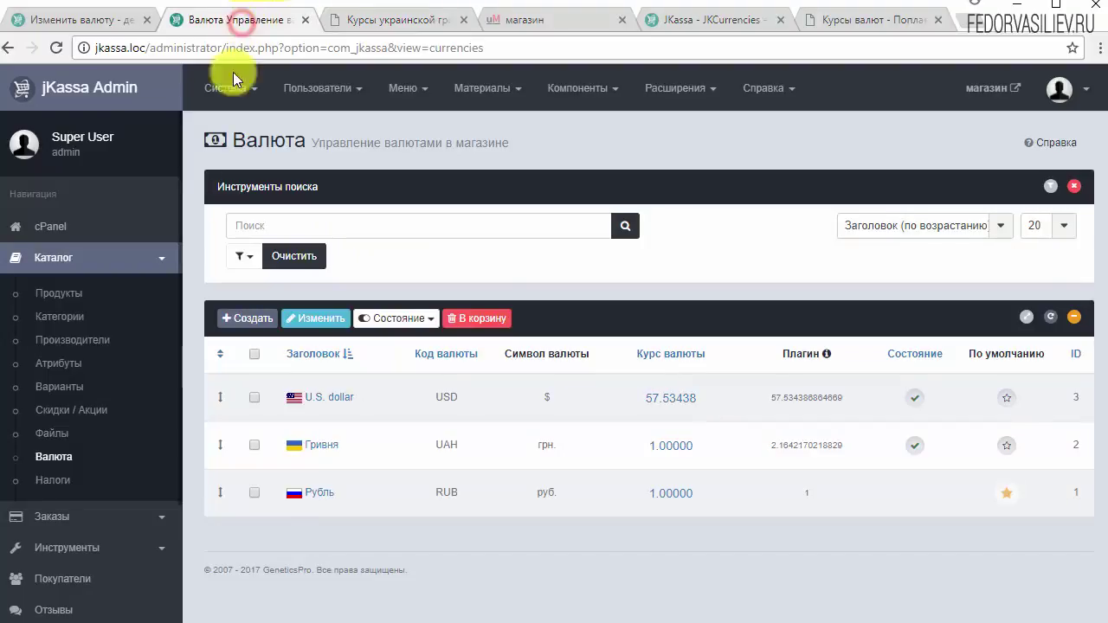
click(671, 446)
drag(643, 579, 573, 581)
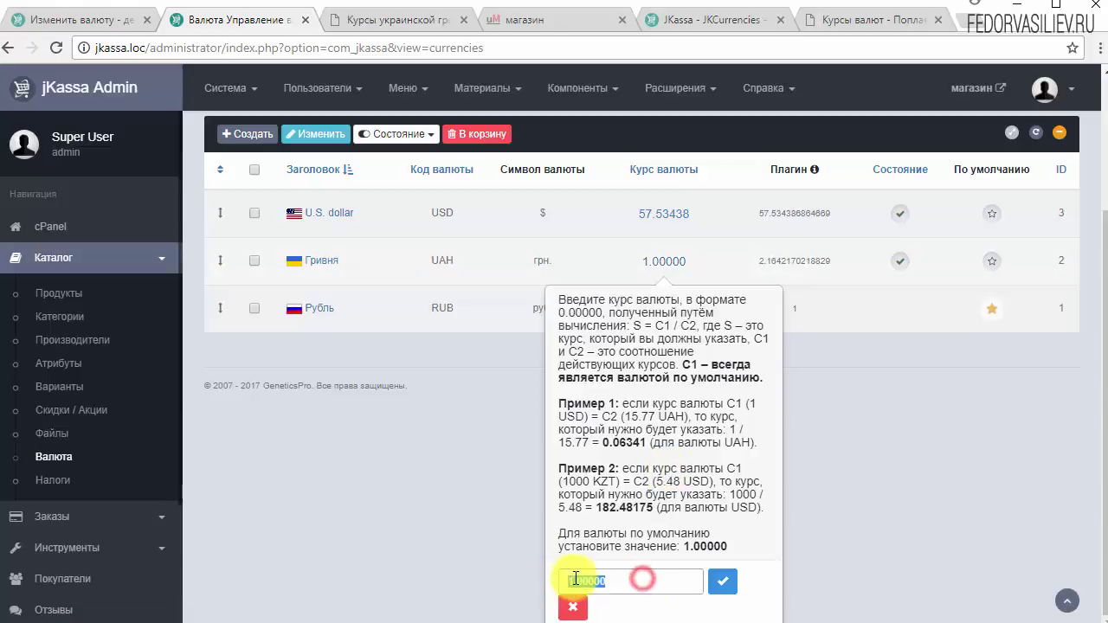
right_click(574, 580)
click(629, 399)
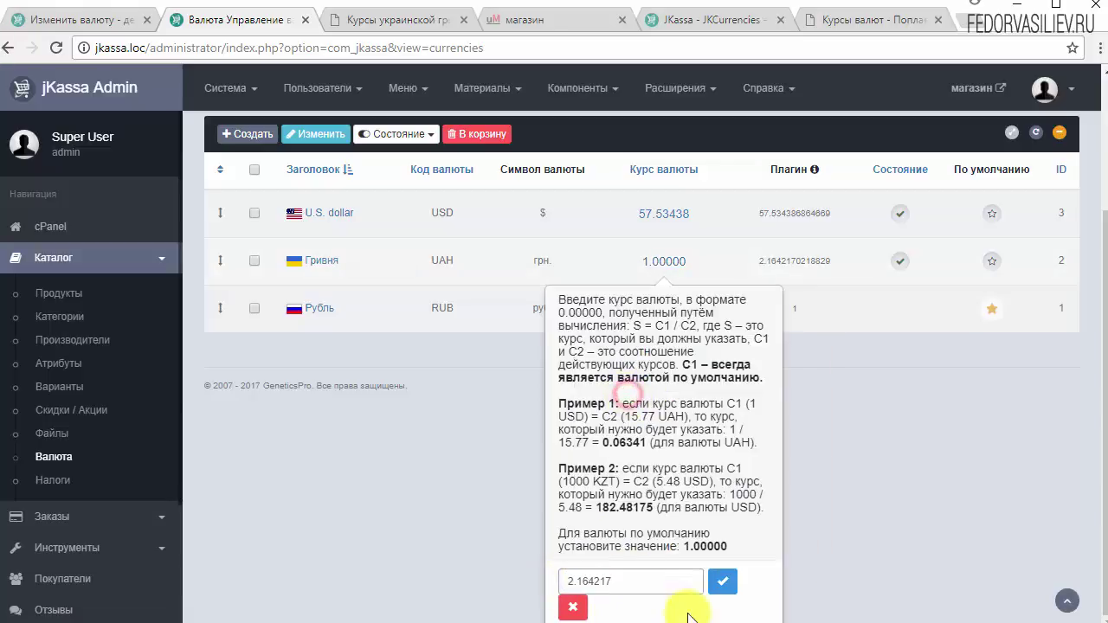
click(723, 581)
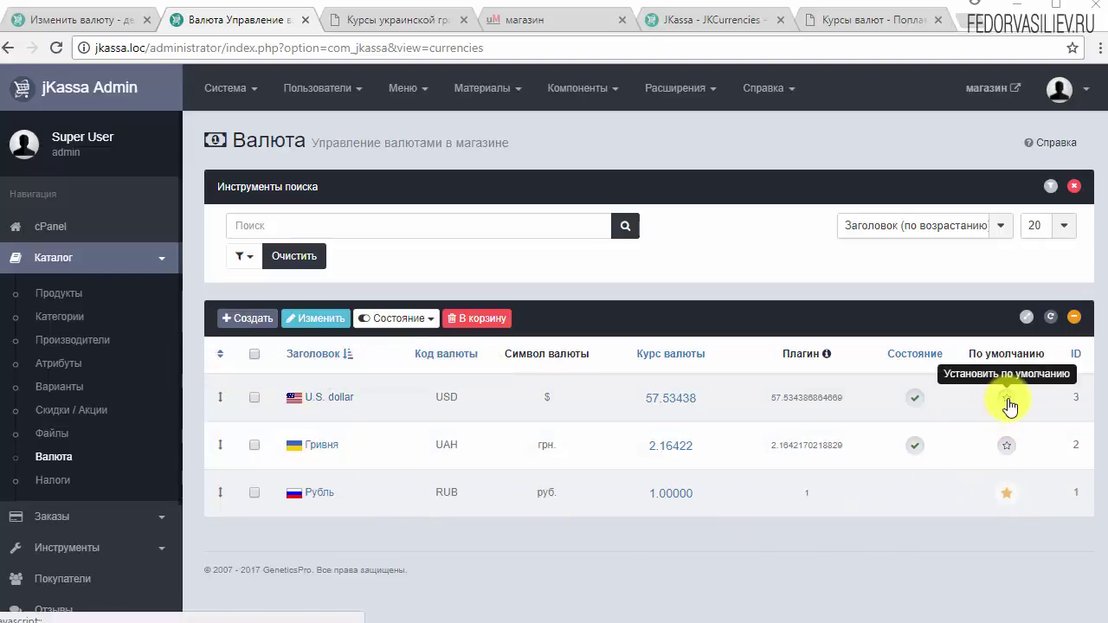
click(706, 494)
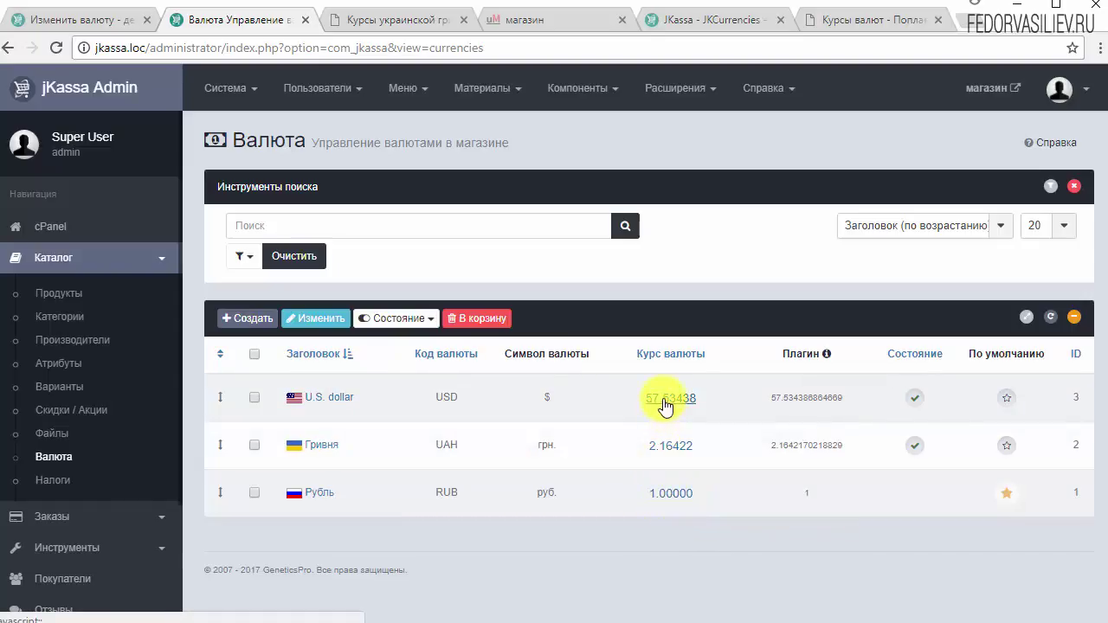
On FloatRates, look up the Russian rouble's rates and highlight the U.S. dollar's rate per one rouble
click(417, 23)
scroll(380, 406, up, 20)
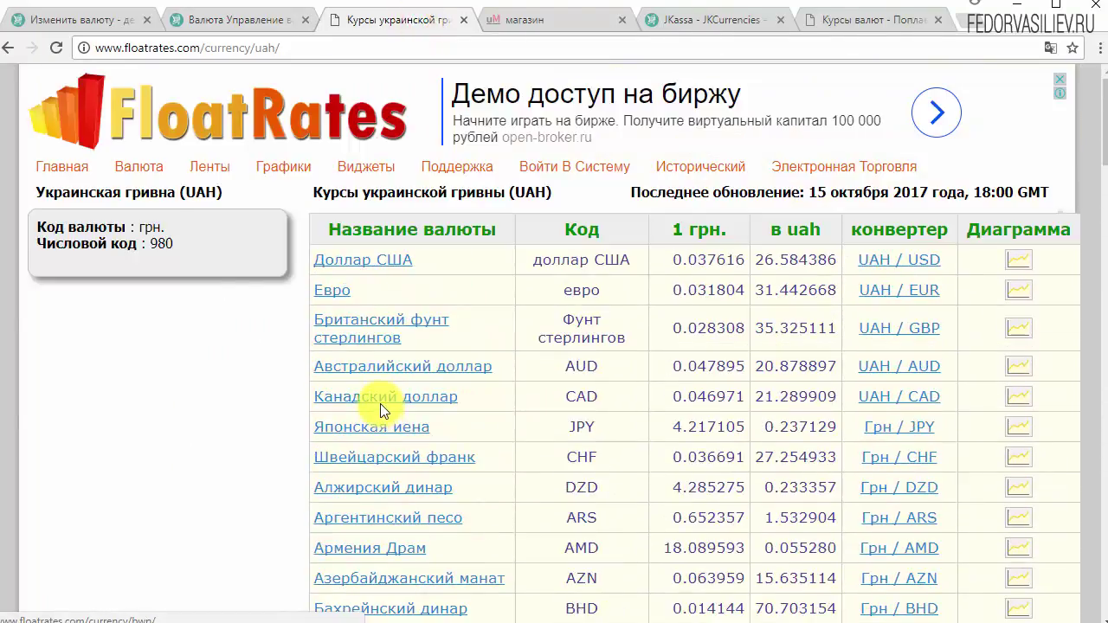
click(61, 166)
drag(1099, 87, 1099, 255)
scroll(1092, 261, down, 1)
scroll(287, 240, down, 2)
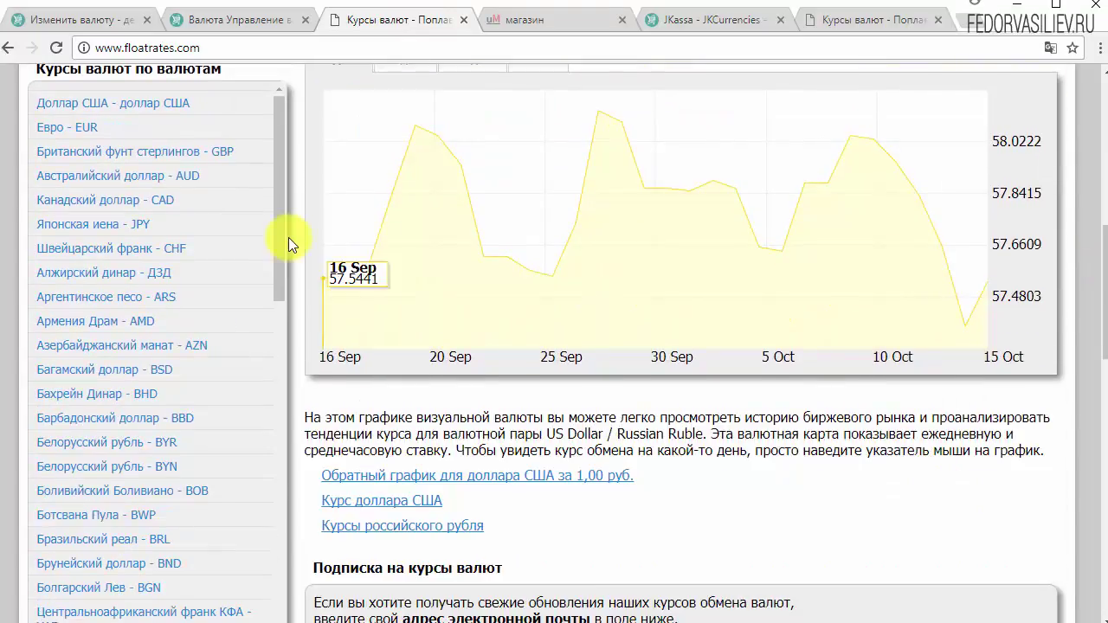
drag(284, 237, 54, 539)
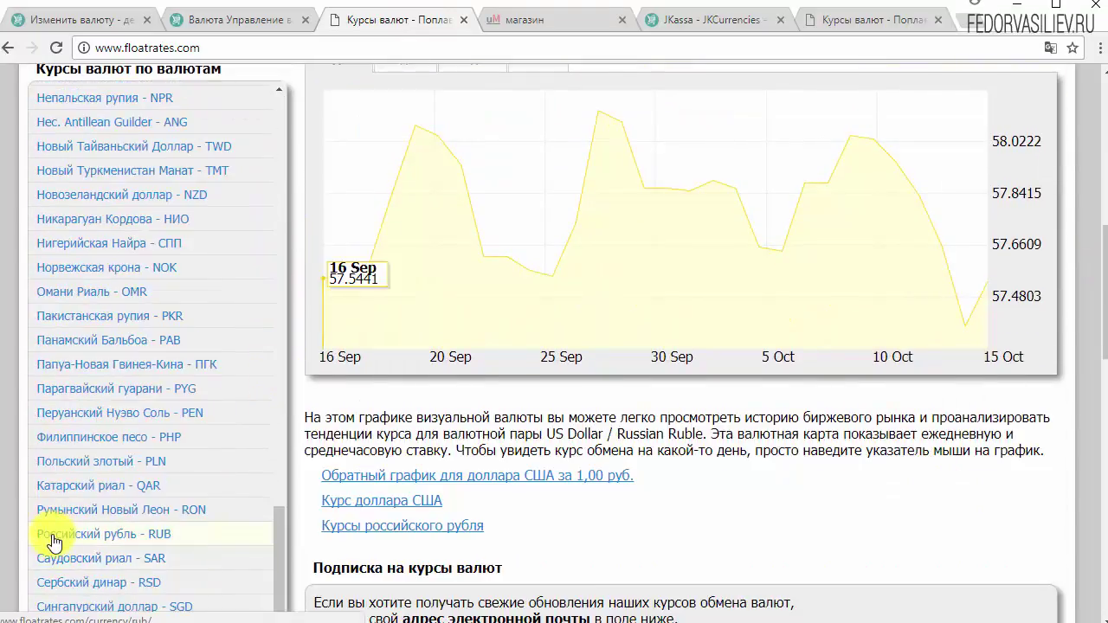
click(57, 536)
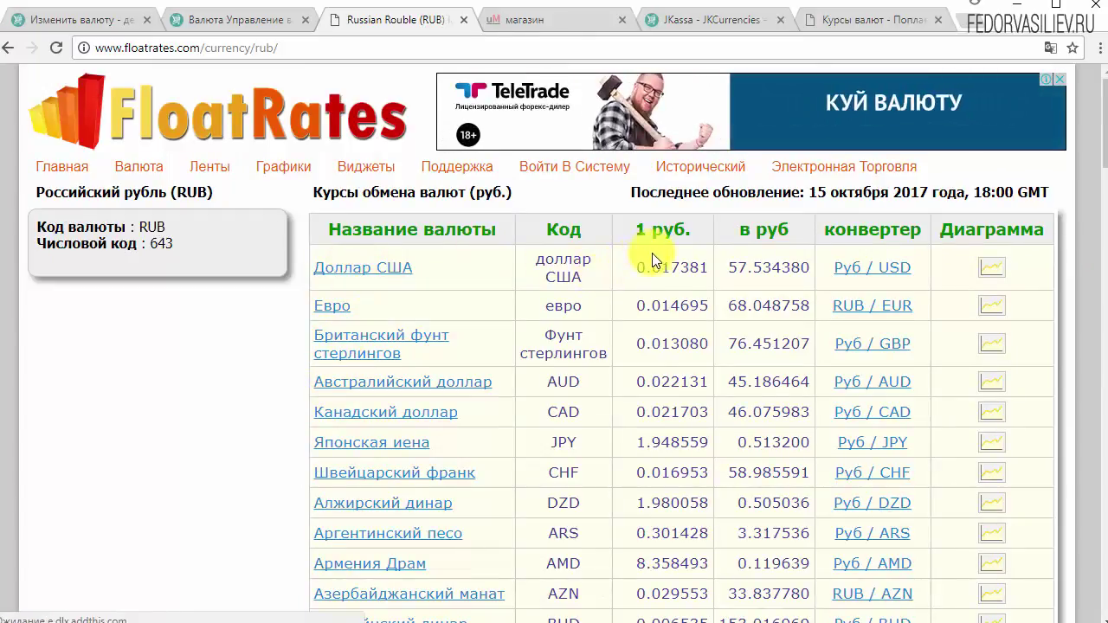
drag(706, 268, 632, 266)
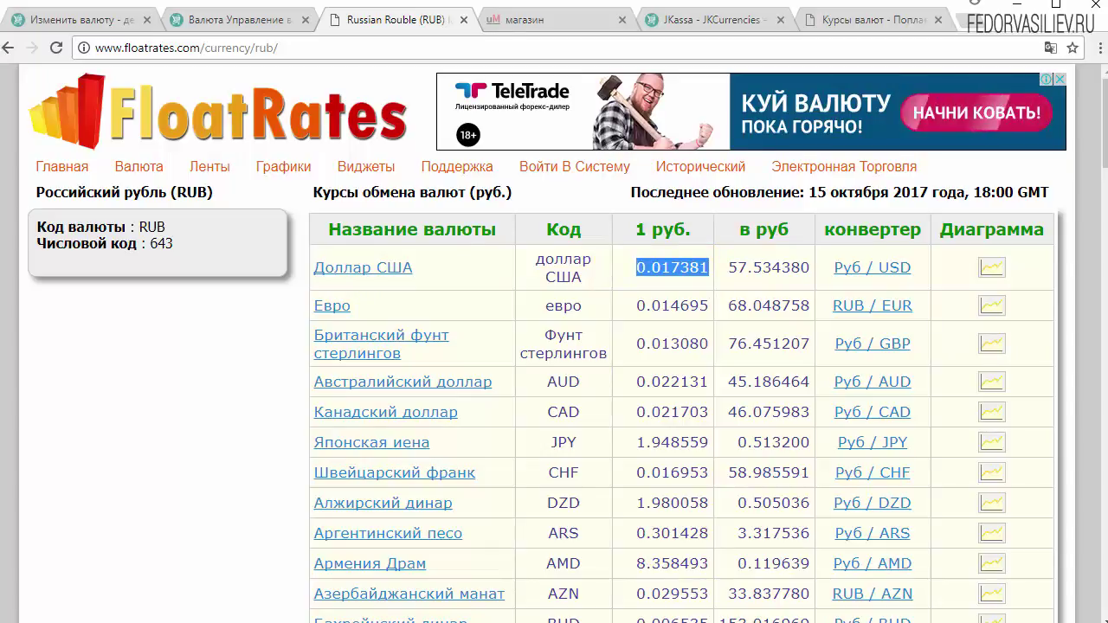
key(ctrl+Page_Up)
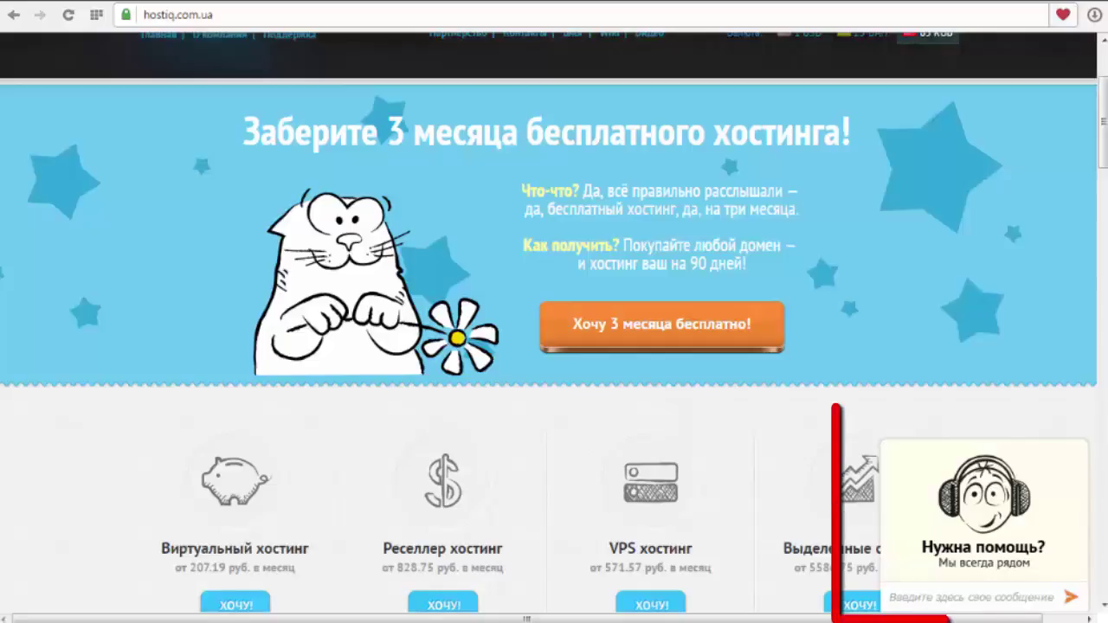
Open the support chat on the hostiq.com.ua hosting site and collapse it again
click(975, 547)
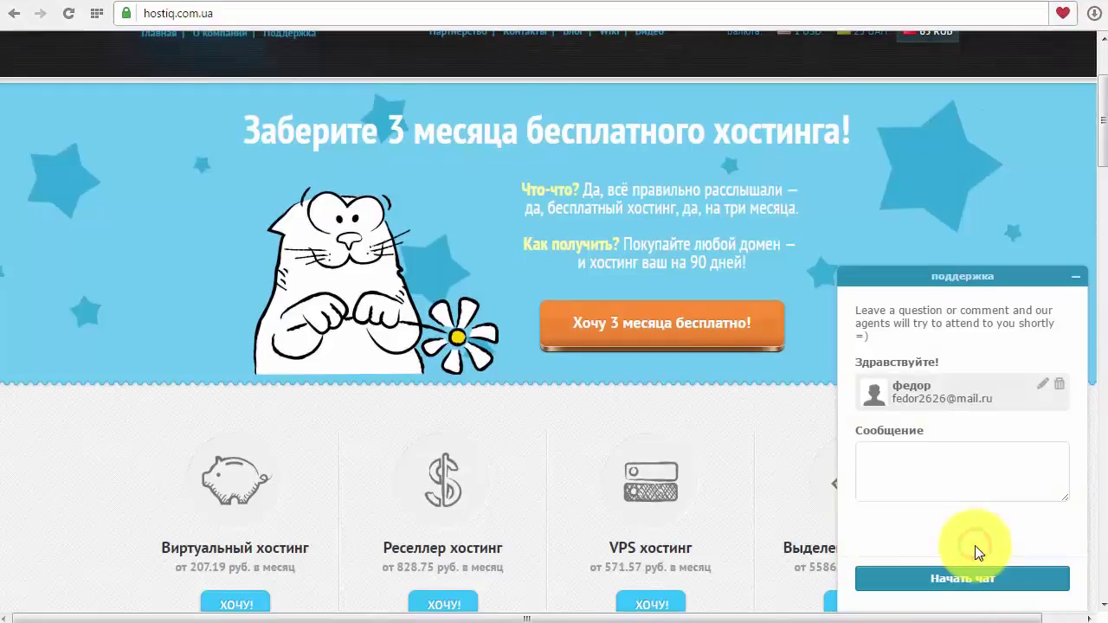
click(1075, 276)
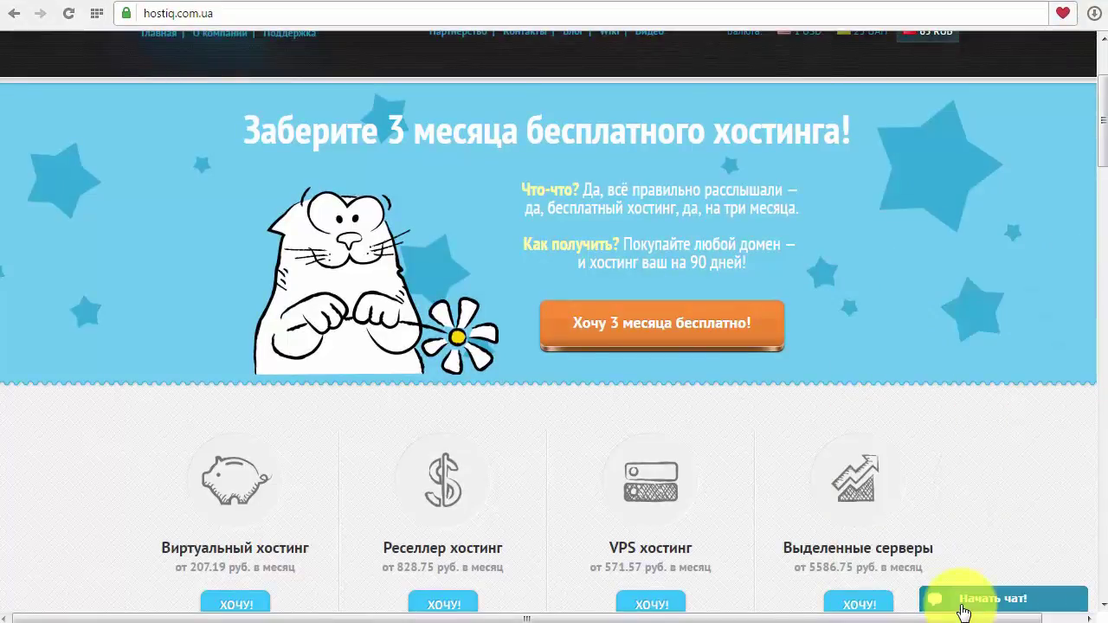